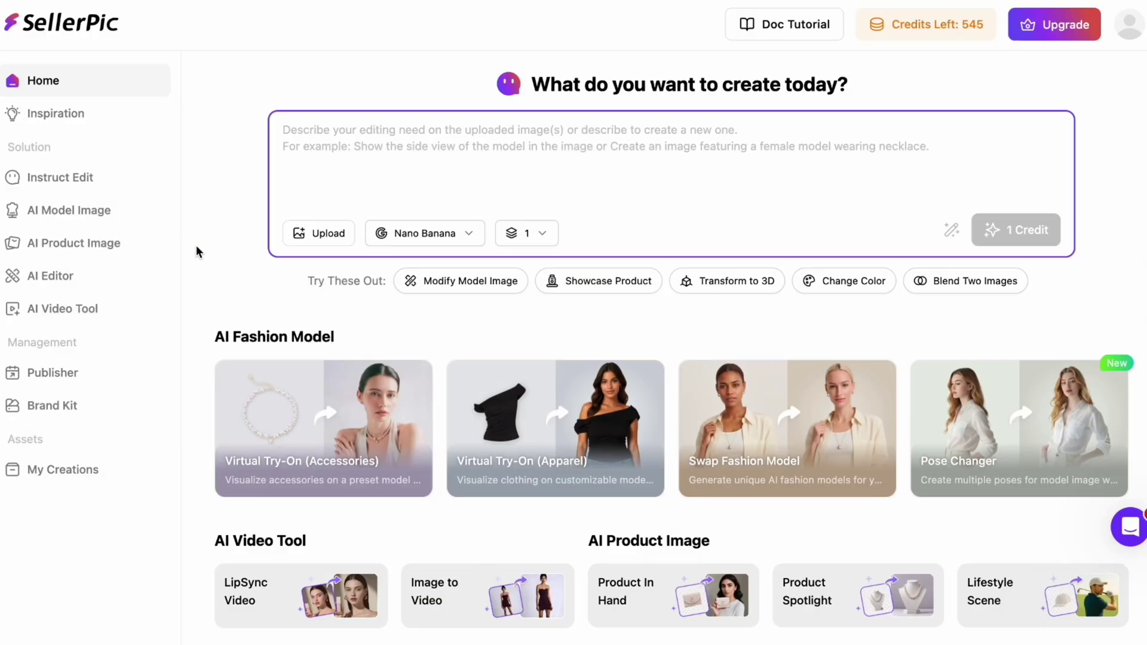
- In a new Instruct Edit chat, enter the necklace-swap prompt and attach the woman and necklace pictures
{"action": "left_click", "coordinate": [138, 180]}
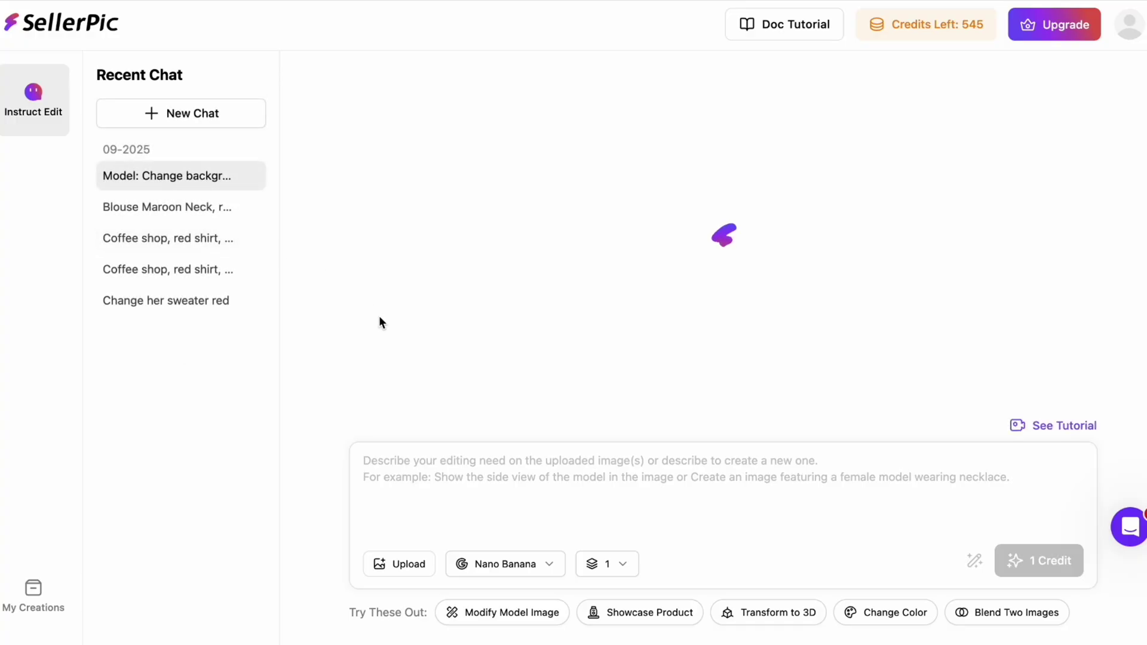
{"action": "left_click", "coordinate": [223, 111]}
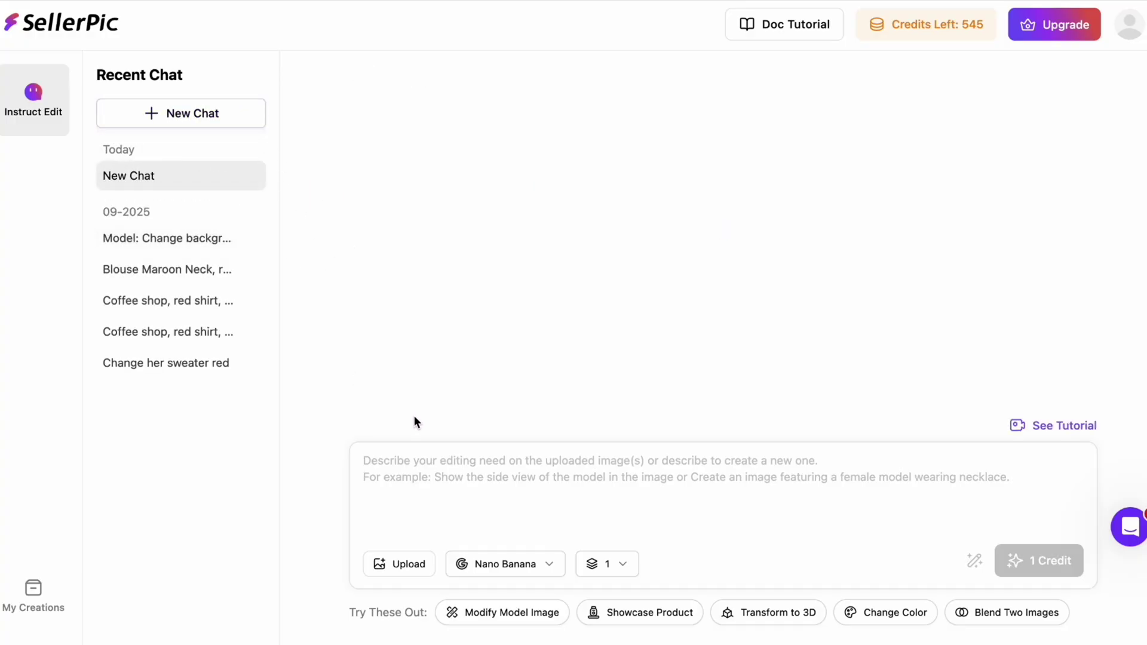
{"action": "left_click", "coordinate": [417, 478]}
{"action": "type", "text": "Replace the necklace of the girl in Figure 1 with the necklace in Figure 2"}
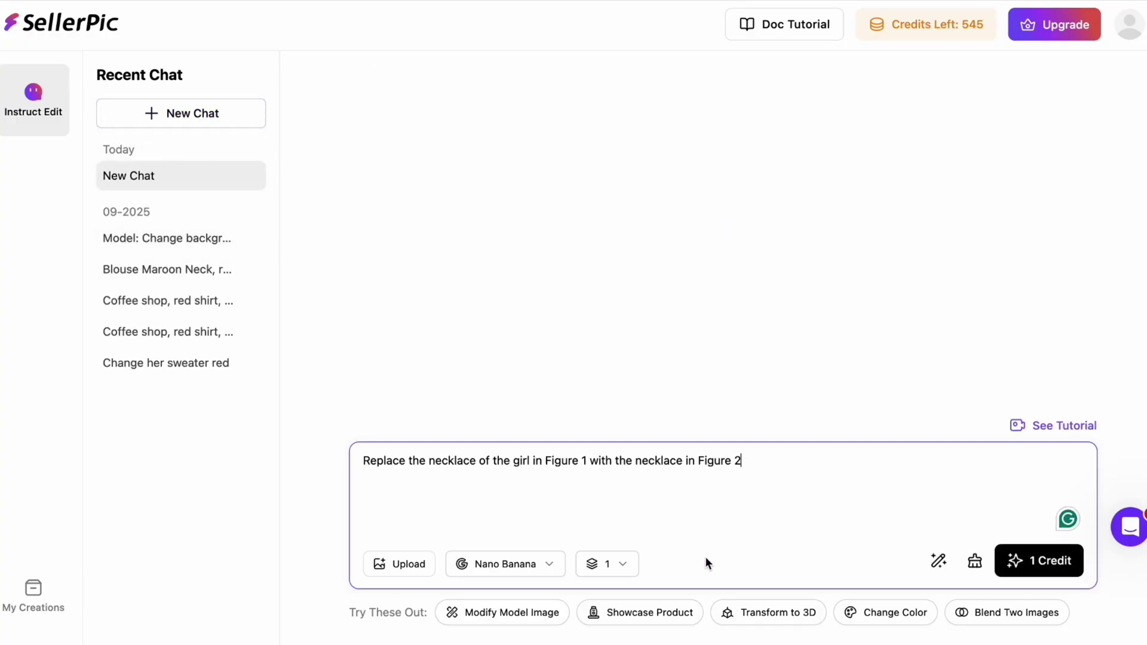
{"action": "key", "text": "ctrl+v"}
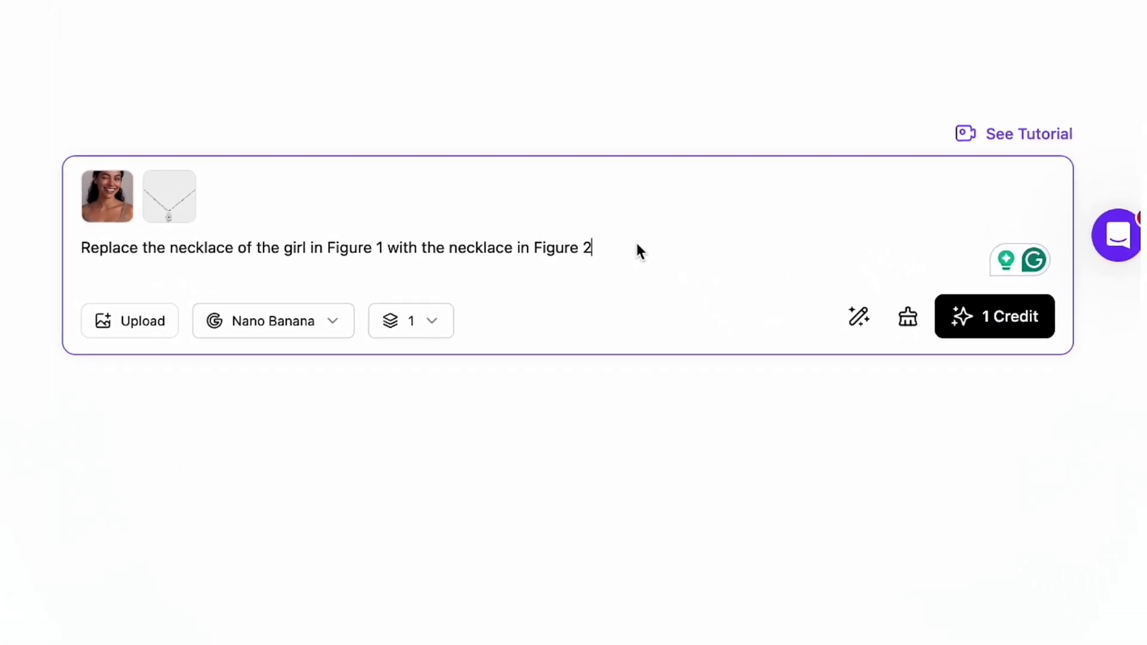
- Generate the edit for 1 credit and inspect the resulting teardrop-pendant image
{"action": "left_click", "coordinate": [996, 317]}
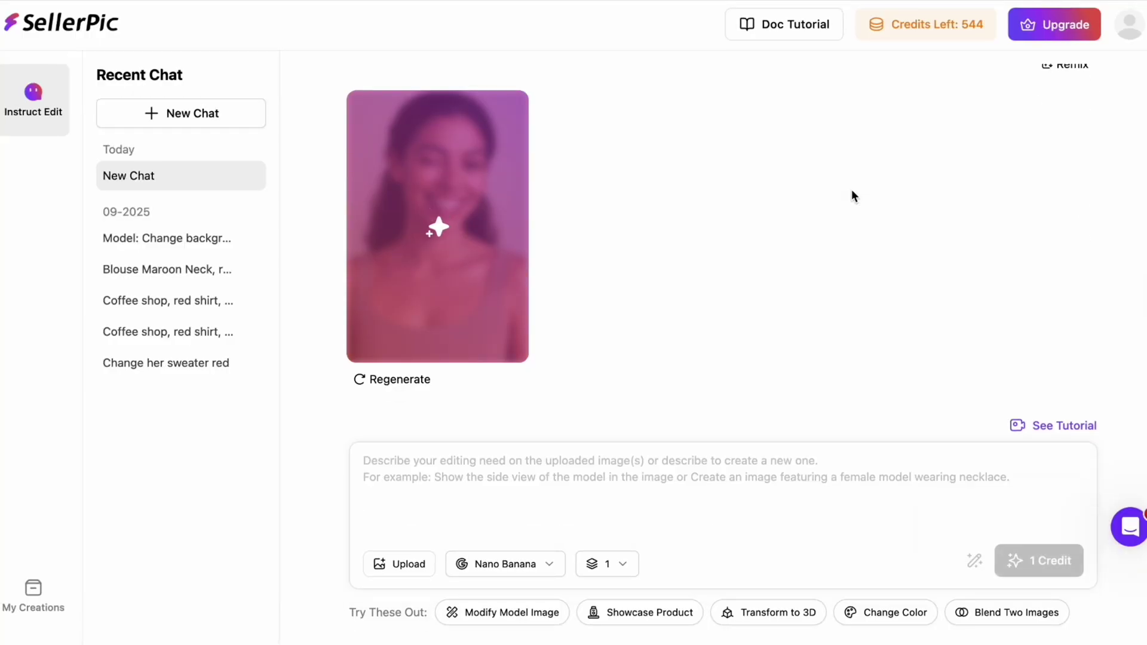
{"action": "left_click", "coordinate": [494, 307]}
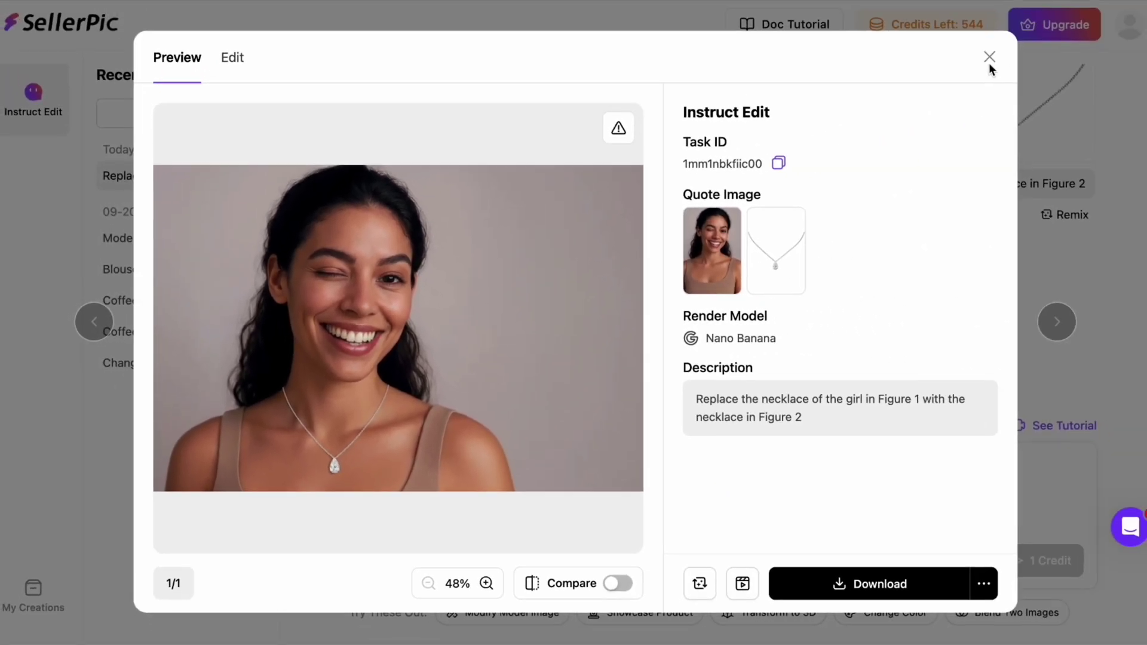
{"action": "left_click", "coordinate": [988, 59]}
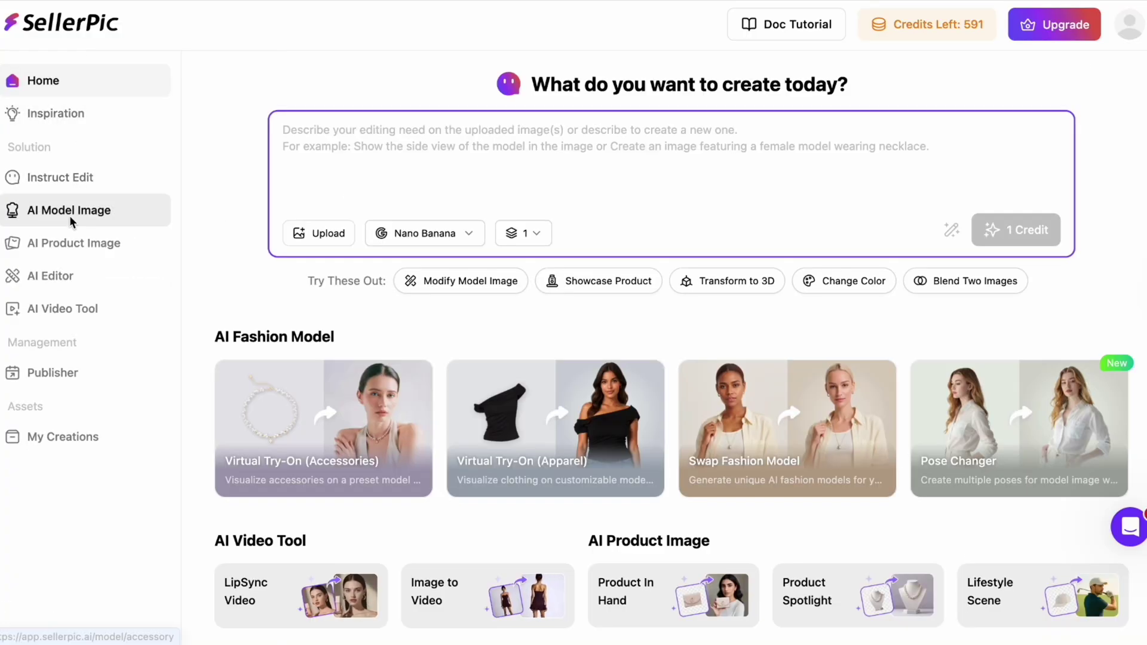
- Try the teardrop necklace PNG on the smiling preset model and preview result 2
{"action": "left_click", "coordinate": [69, 215]}
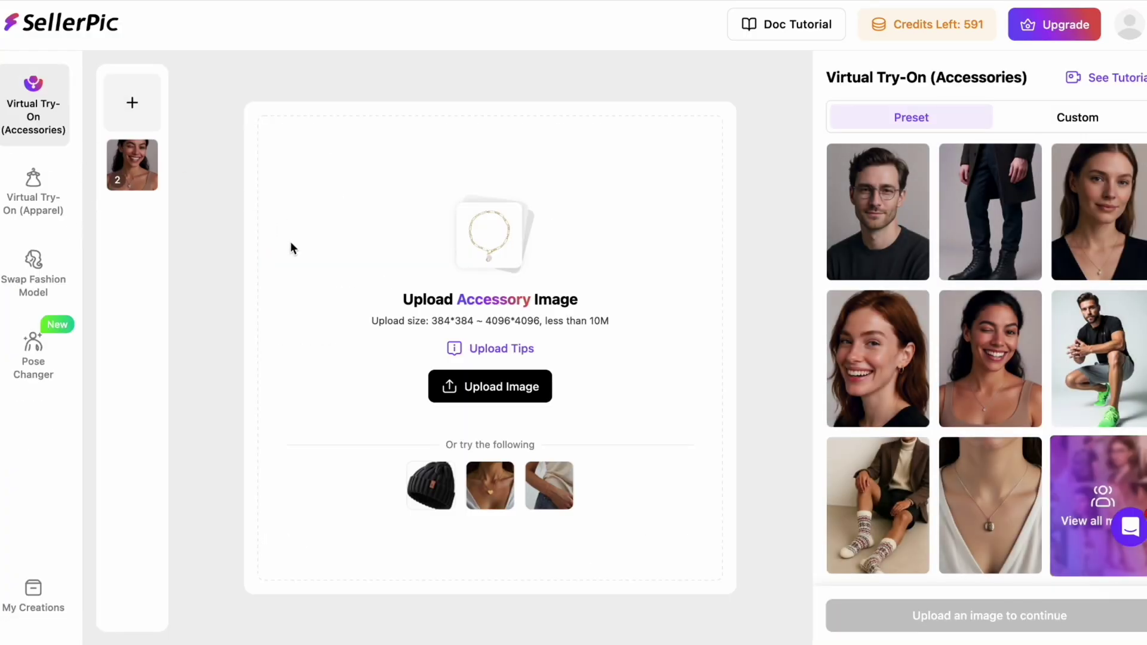
{"action": "left_click", "coordinate": [963, 359]}
{"action": "left_click_drag", "start_coordinate": [191, 205], "coordinate": [610, 248]}
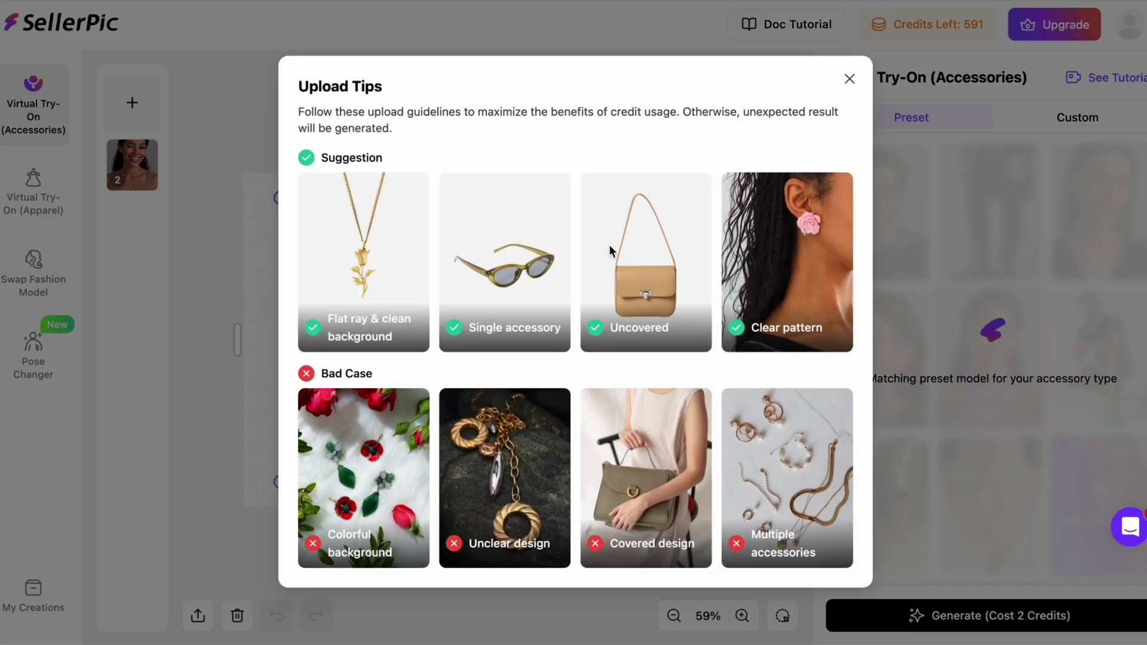
{"action": "left_click", "coordinate": [840, 86]}
{"action": "left_click", "coordinate": [873, 615]}
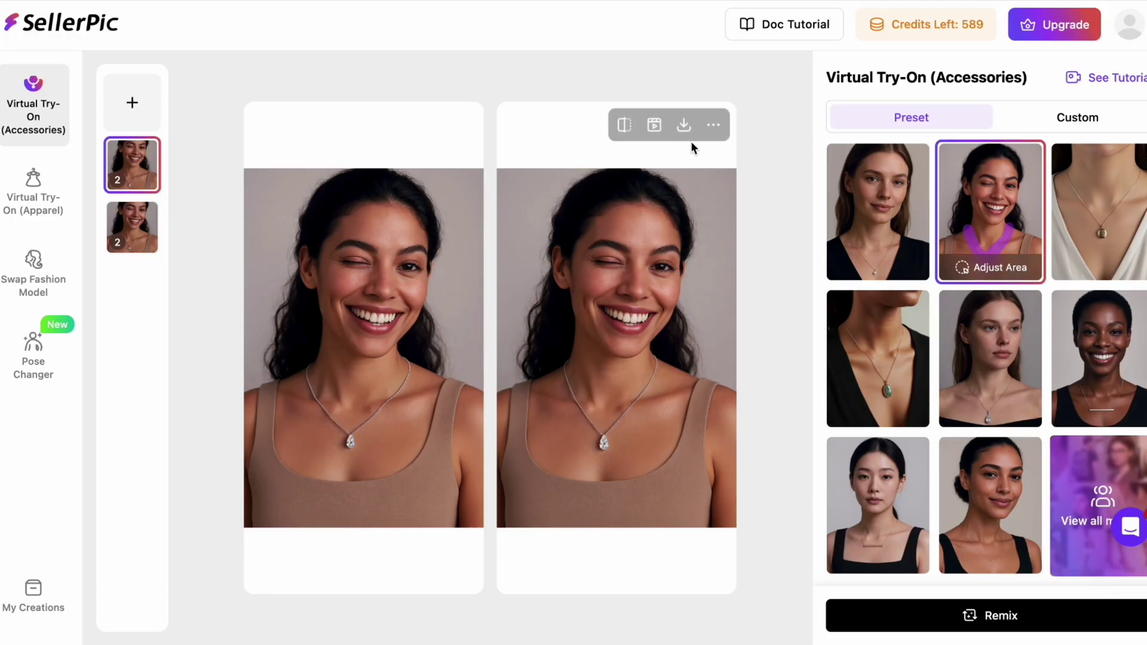
{"action": "left_click", "coordinate": [569, 345]}
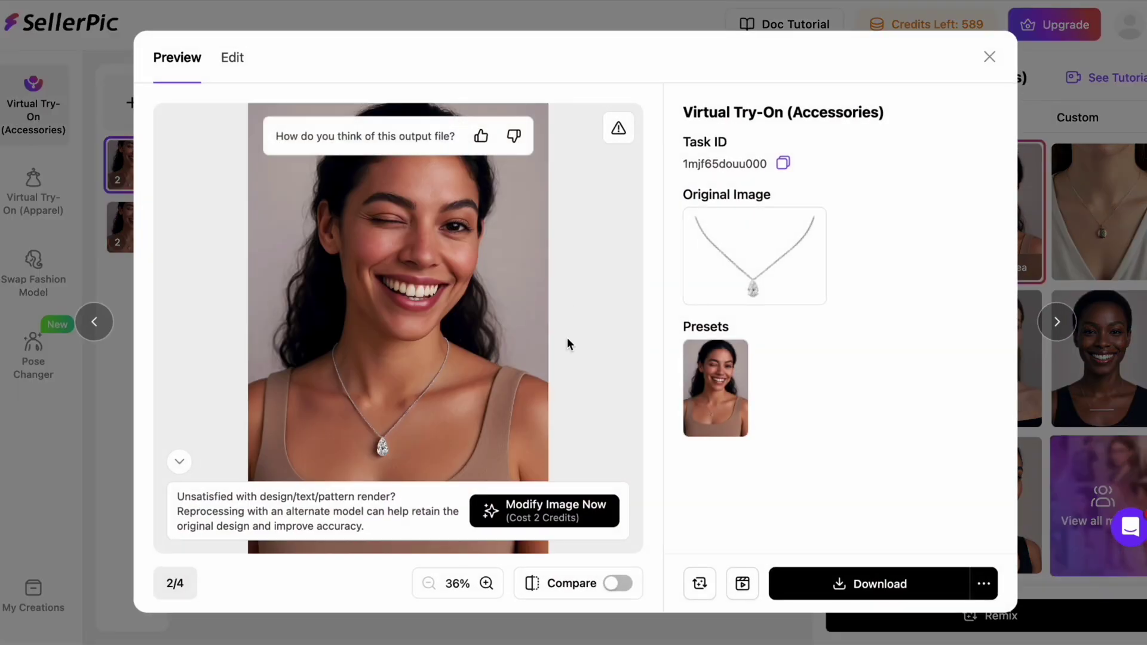
- Restyle the try-on image with a minimalist coffee-shop background and bright red top, then send the maroon-blouse prompt
{"action": "left_click", "coordinate": [233, 59]}
{"action": "type", "text": "change the background to a minimalist coffee shop, change the shirt from beige to bright red"}
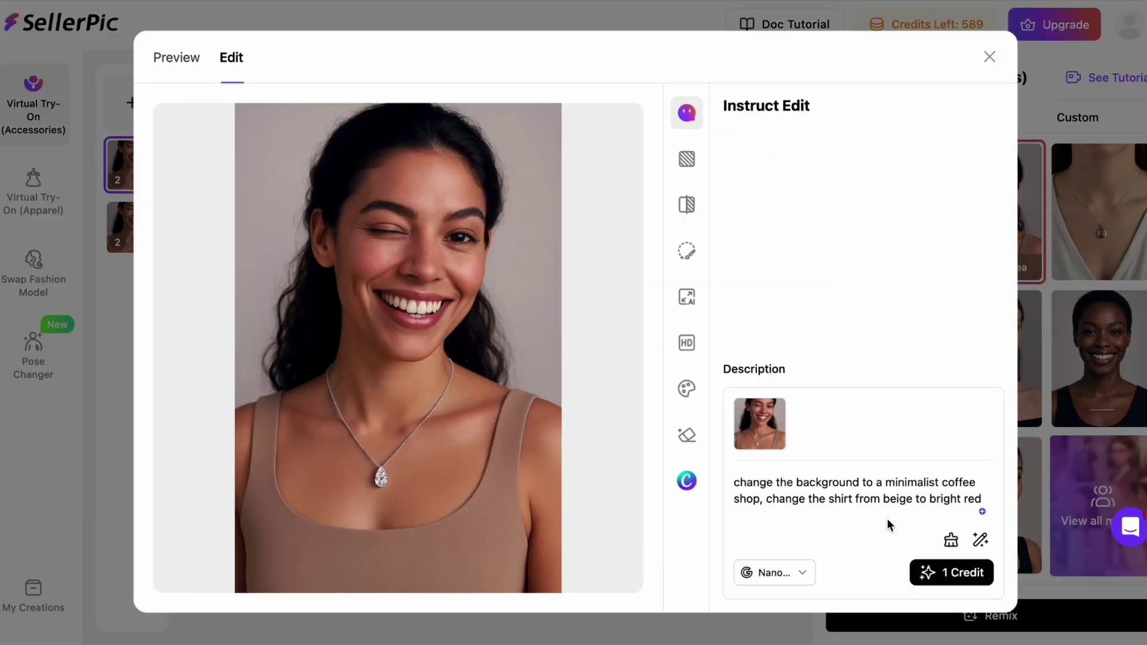
{"action": "left_click", "coordinate": [932, 570]}
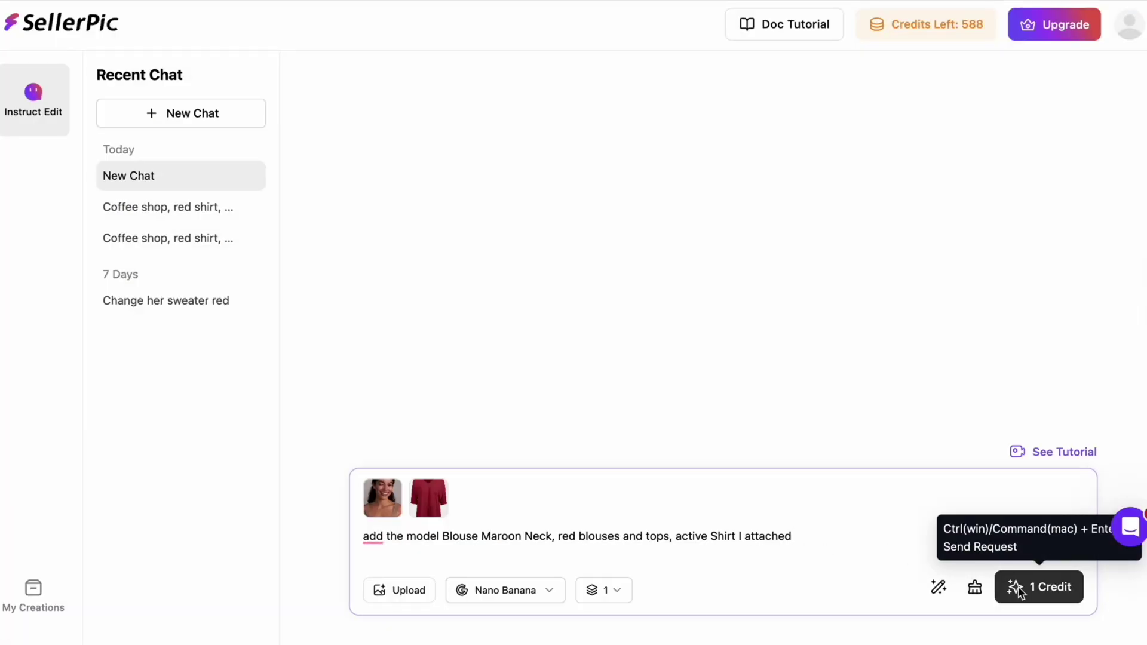
{"action": "left_click", "coordinate": [1020, 590]}
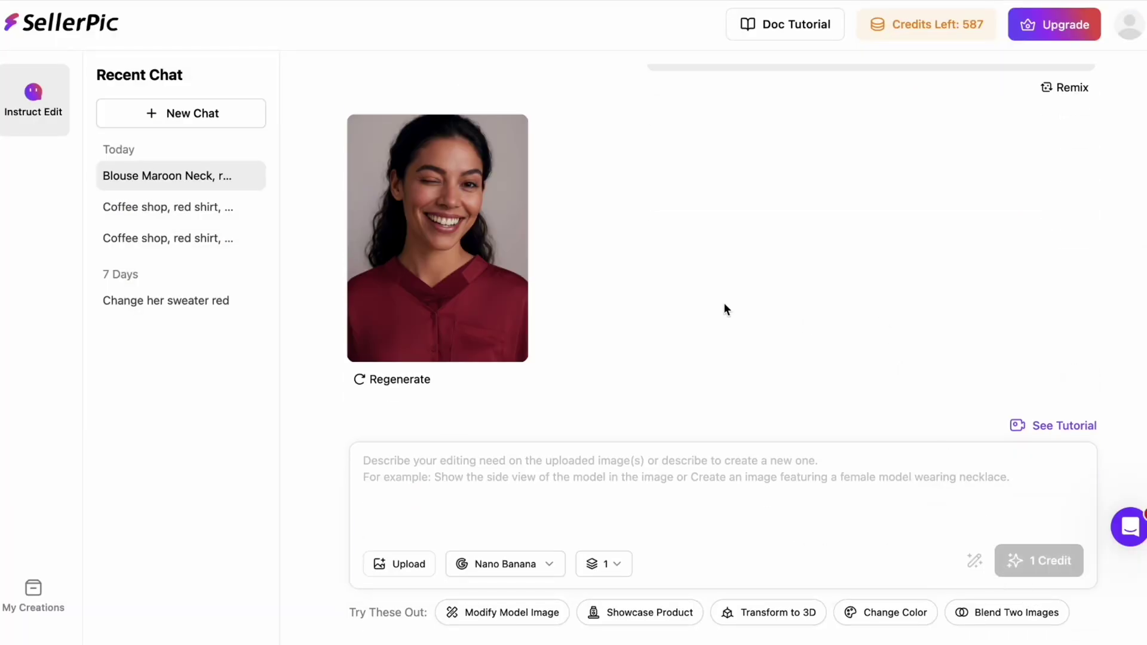
- Inspect the maroon-blouse result up close, then close the preview
{"action": "left_click", "coordinate": [508, 269]}
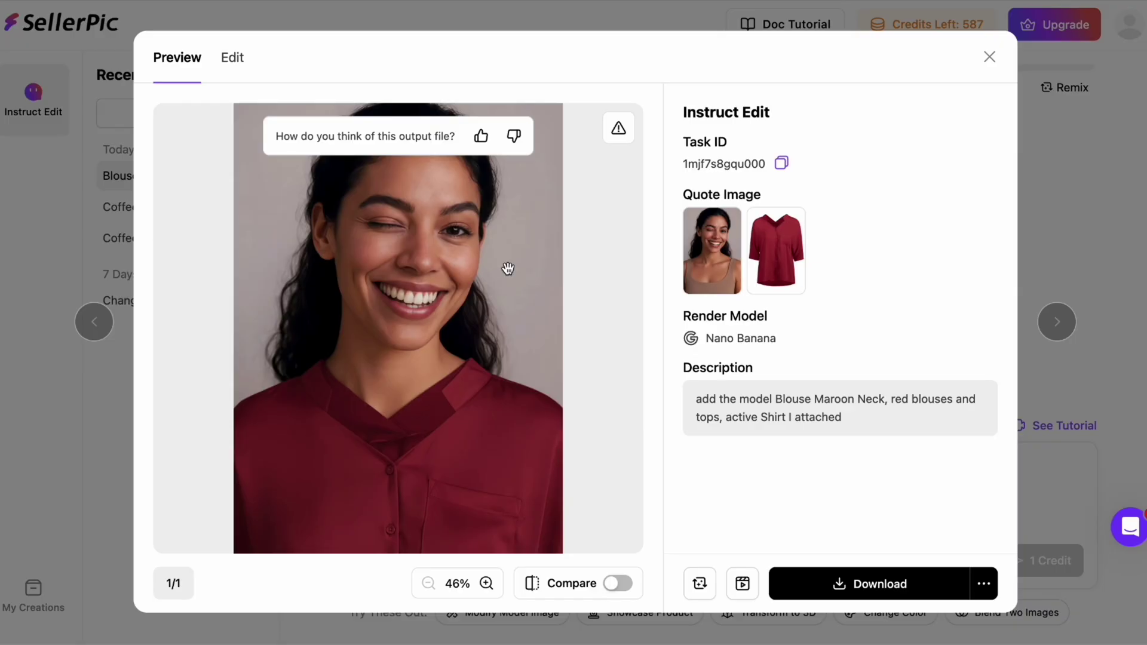
{"action": "key", "text": "Escape"}
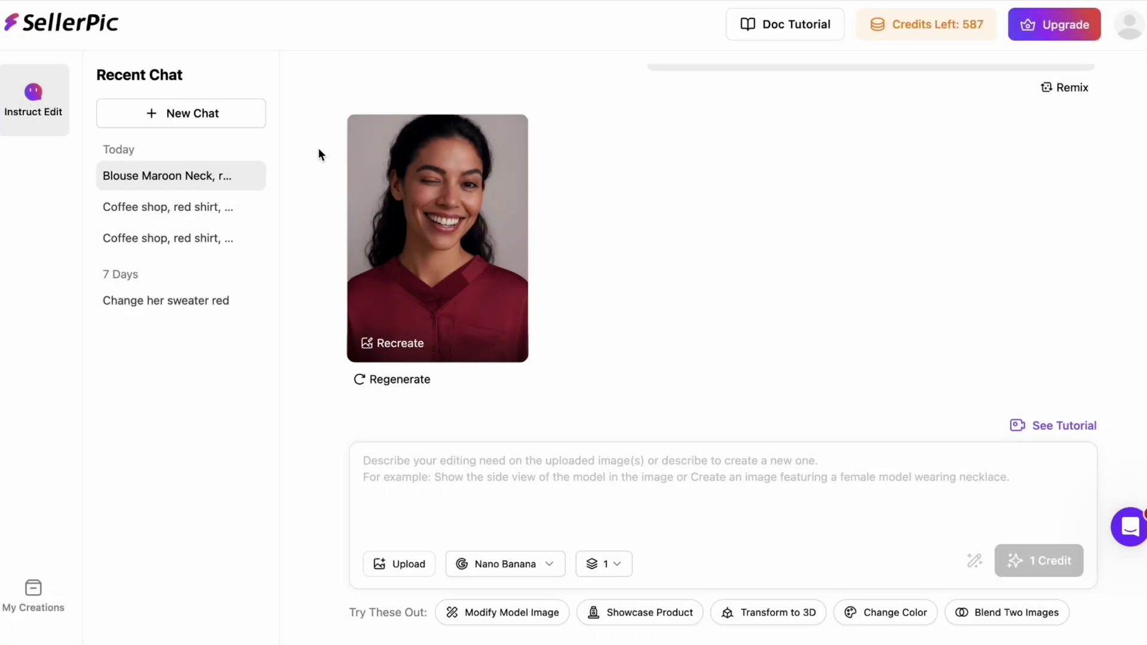
{"action": "scroll", "coordinate": [646, 172], "scroll_direction": "up", "scroll_amount": 1}
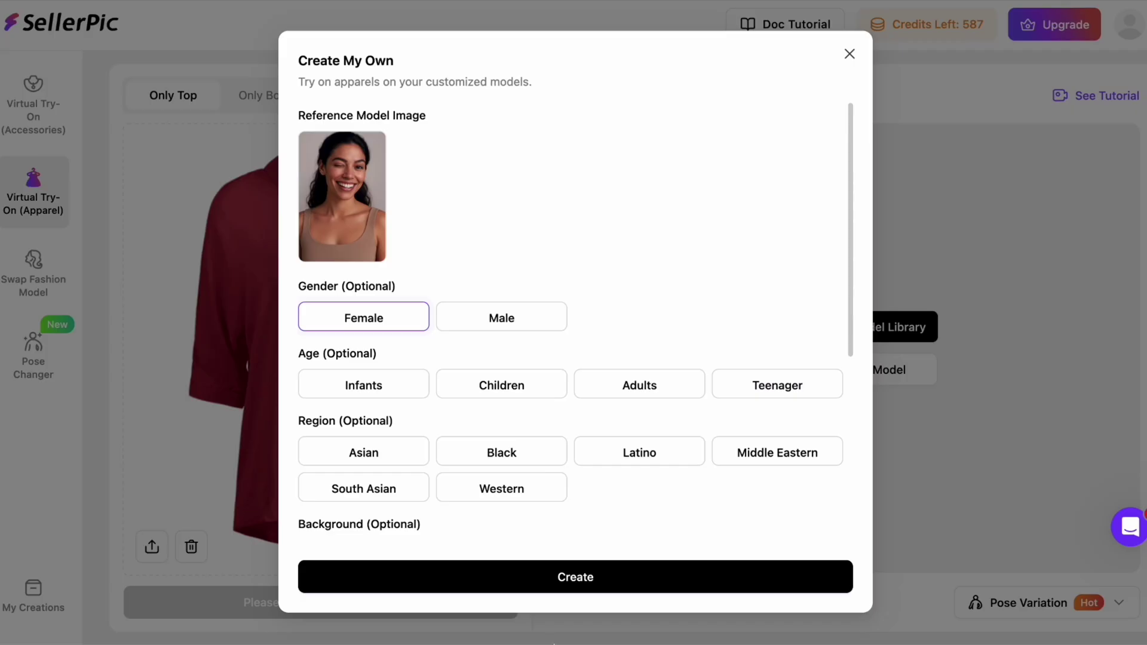
- Mark the tank top and shoulders as the try-on area and generate four red-shirt images
{"action": "left_click", "coordinate": [557, 573]}
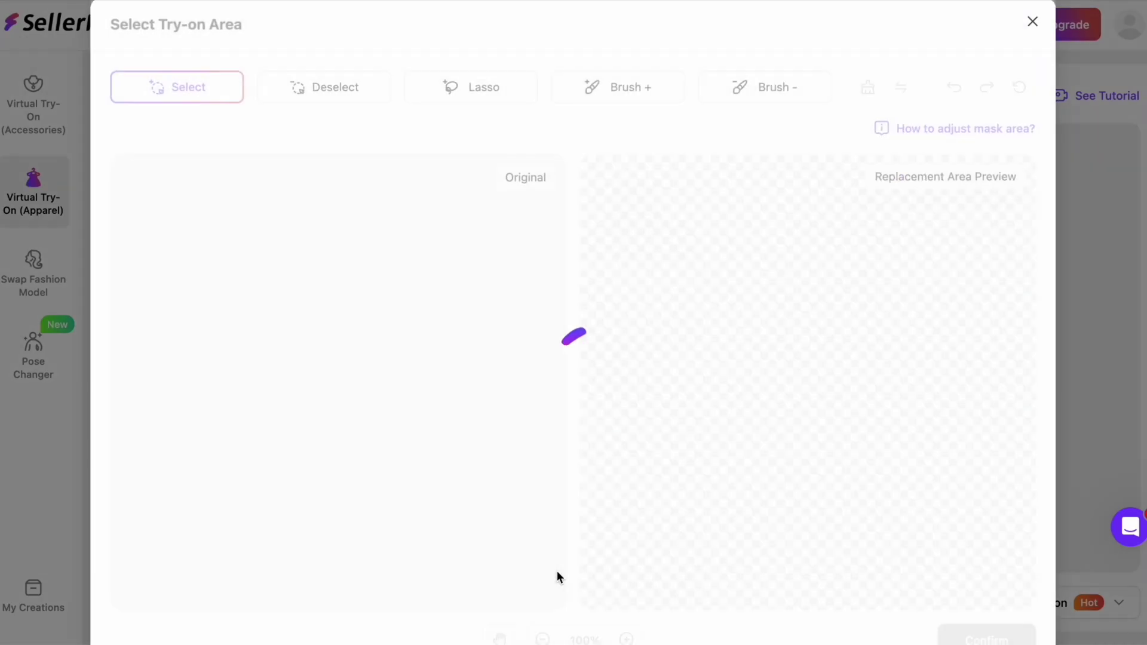
{"action": "scroll", "coordinate": [643, 452], "scroll_direction": "down", "scroll_amount": 1}
{"action": "left_click", "coordinate": [293, 546]}
{"action": "left_click", "coordinate": [618, 55]}
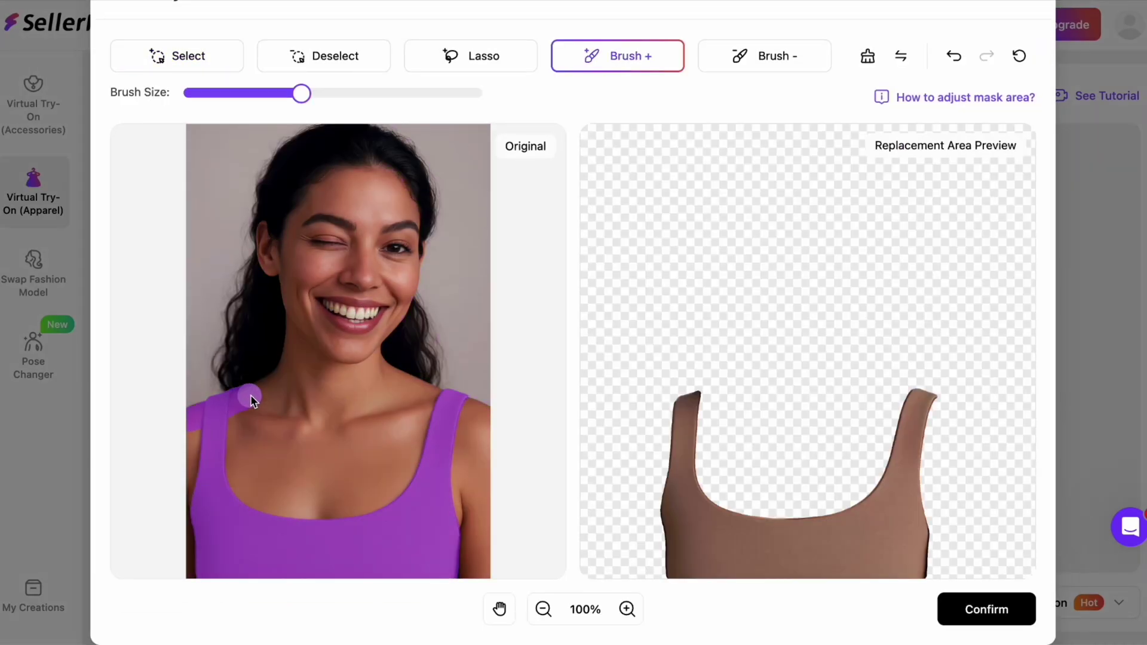
{"action": "mouse_move", "coordinate": [250, 395]}
{"action": "left_mouse_down"}
{"action": "mouse_move", "coordinate": [414, 389]}
{"action": "mouse_move", "coordinate": [485, 417]}
{"action": "mouse_move", "coordinate": [485, 560]}
{"action": "mouse_move", "coordinate": [460, 422]}
{"action": "mouse_move", "coordinate": [382, 496]}
{"action": "mouse_move", "coordinate": [186, 504]}
{"action": "mouse_move", "coordinate": [236, 434]}
{"action": "mouse_move", "coordinate": [412, 409]}
{"action": "mouse_move", "coordinate": [271, 468]}
{"action": "left_mouse_up"}
{"action": "left_click", "coordinate": [987, 609]}
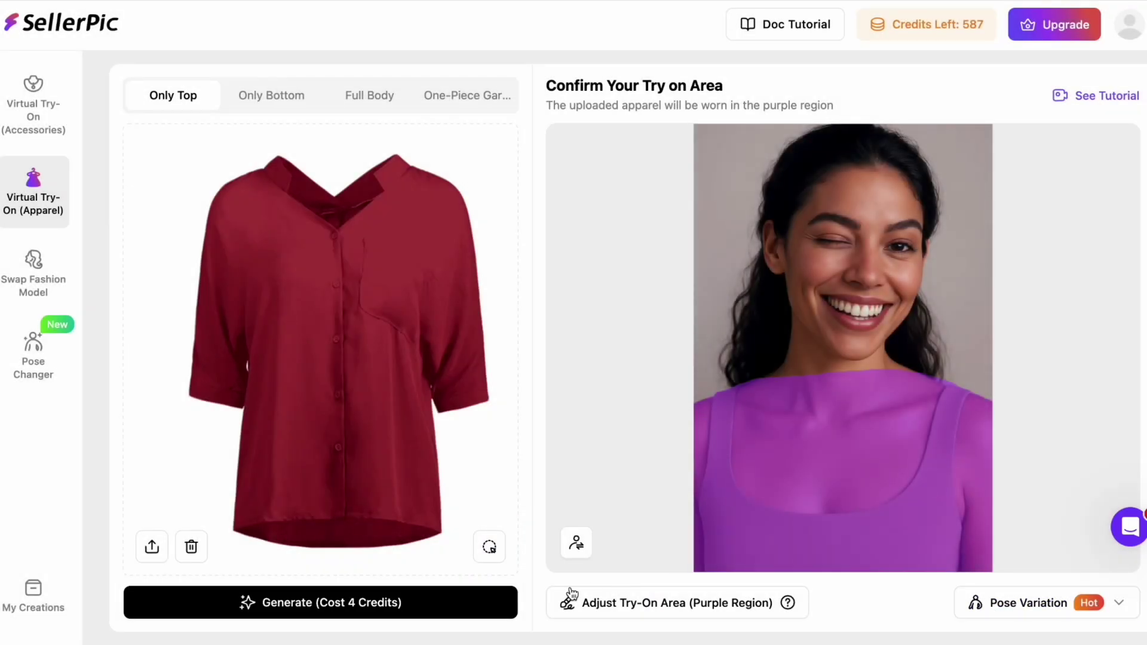
{"action": "left_click", "coordinate": [485, 603]}
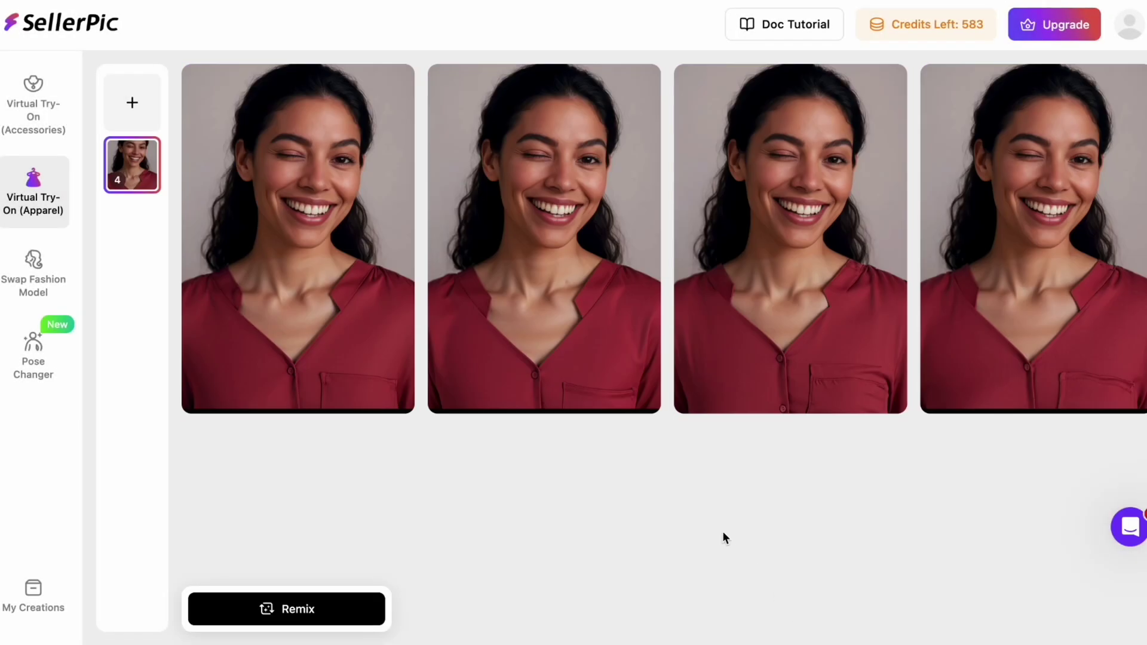
- Edit the first red-shirt result with 'Add her subtle silver earrings' for 1 credit
{"action": "left_click", "coordinate": [298, 238]}
{"action": "left_click", "coordinate": [232, 58]}
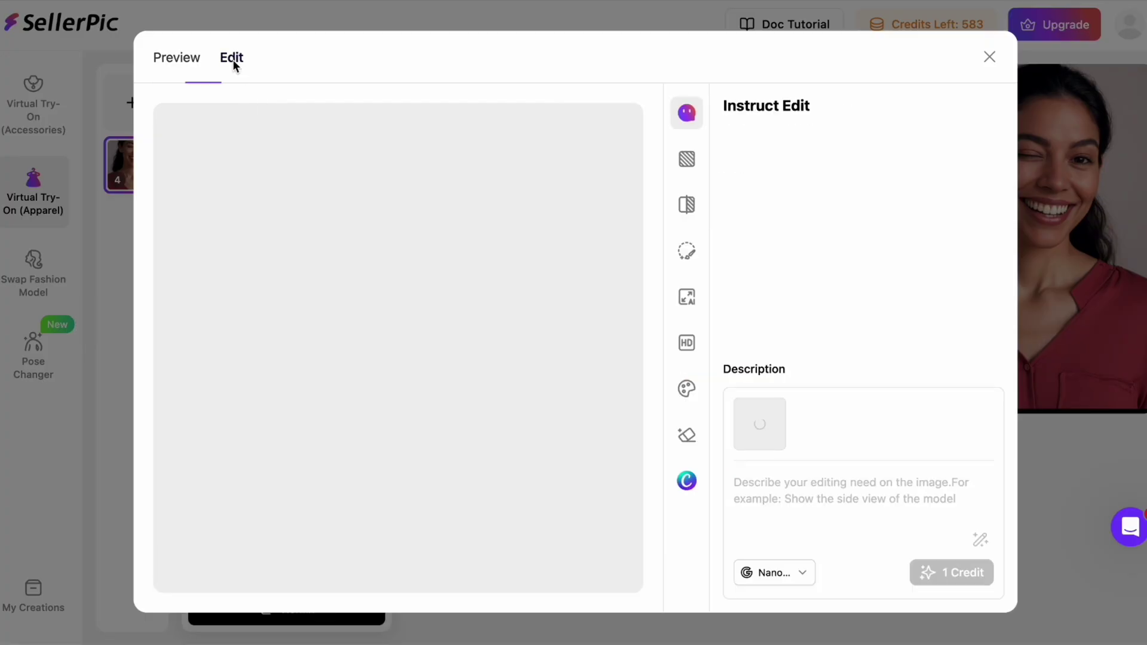
{"action": "type", "text": "Add her subtle silver earrings"}
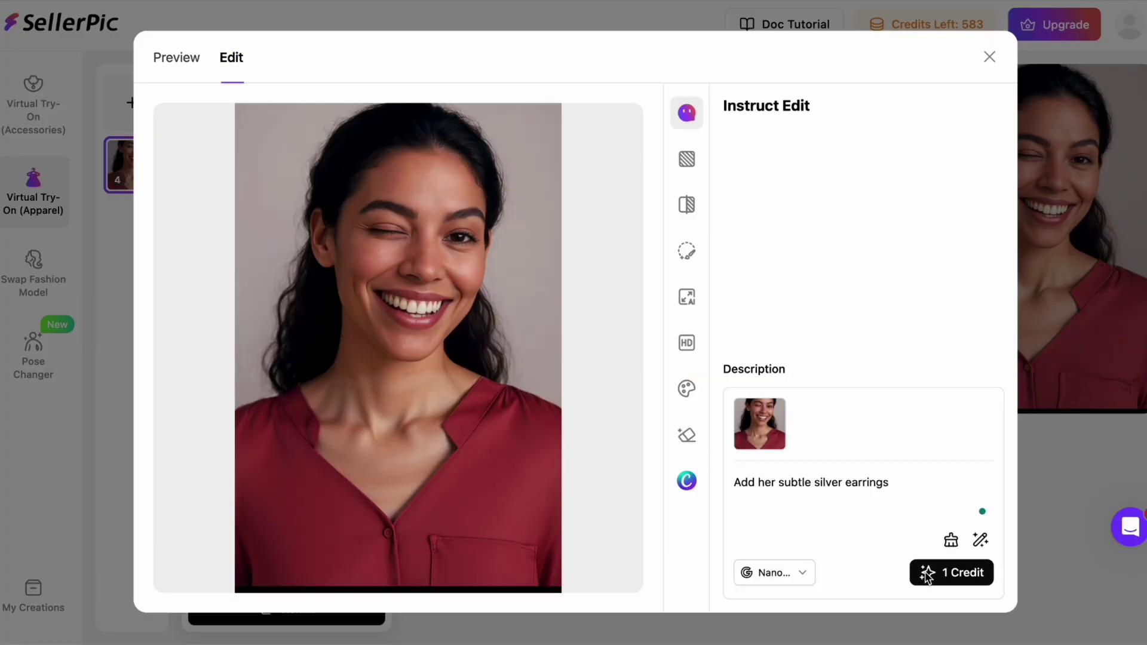
{"action": "left_click", "coordinate": [930, 581]}
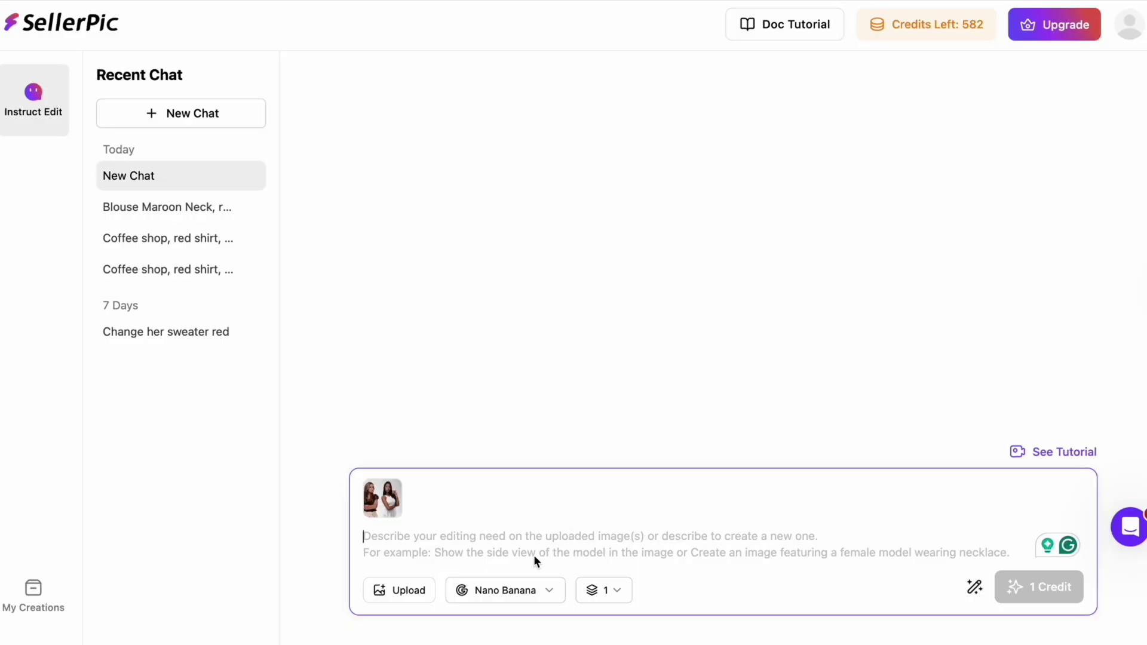
- Generate the lifestyle-background edit with a necklace on the right model and enlarge the result
{"action": "type", "text": "Change background to lifestyle set, add necklace to model on the right."}
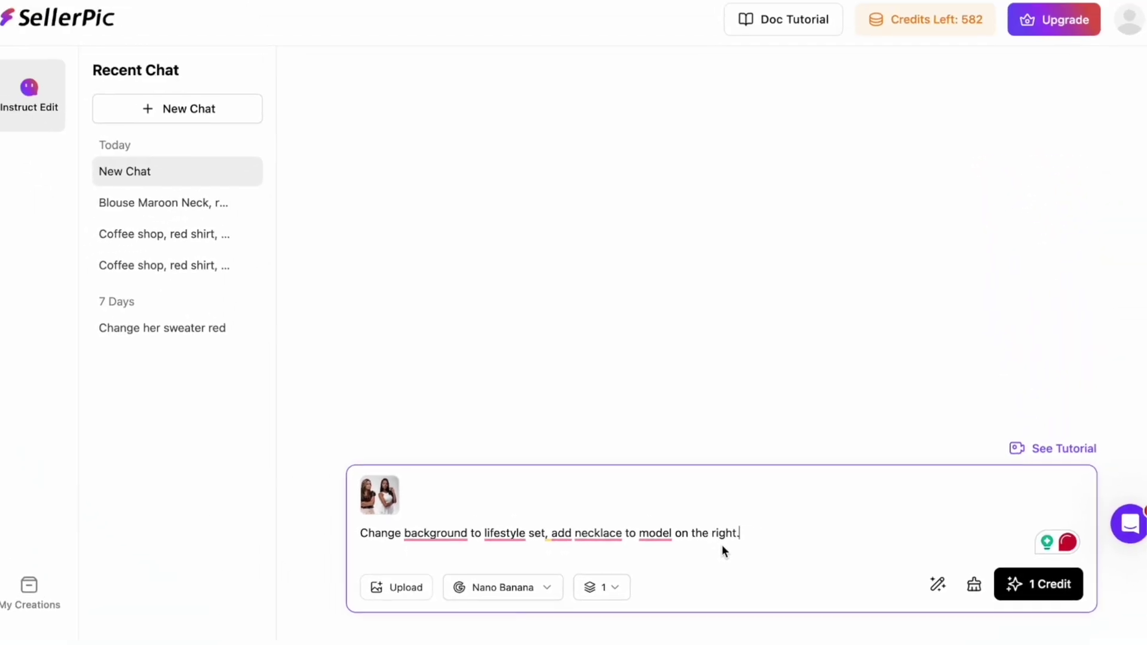
{"action": "left_click", "coordinate": [1029, 590]}
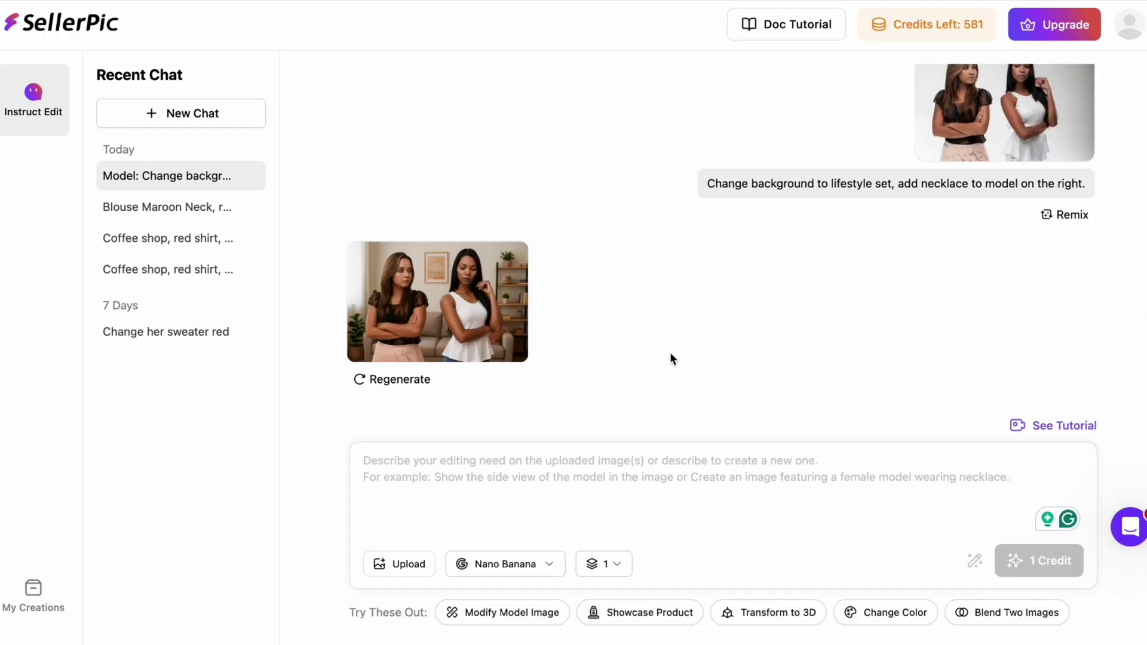
{"action": "left_click", "coordinate": [491, 320]}
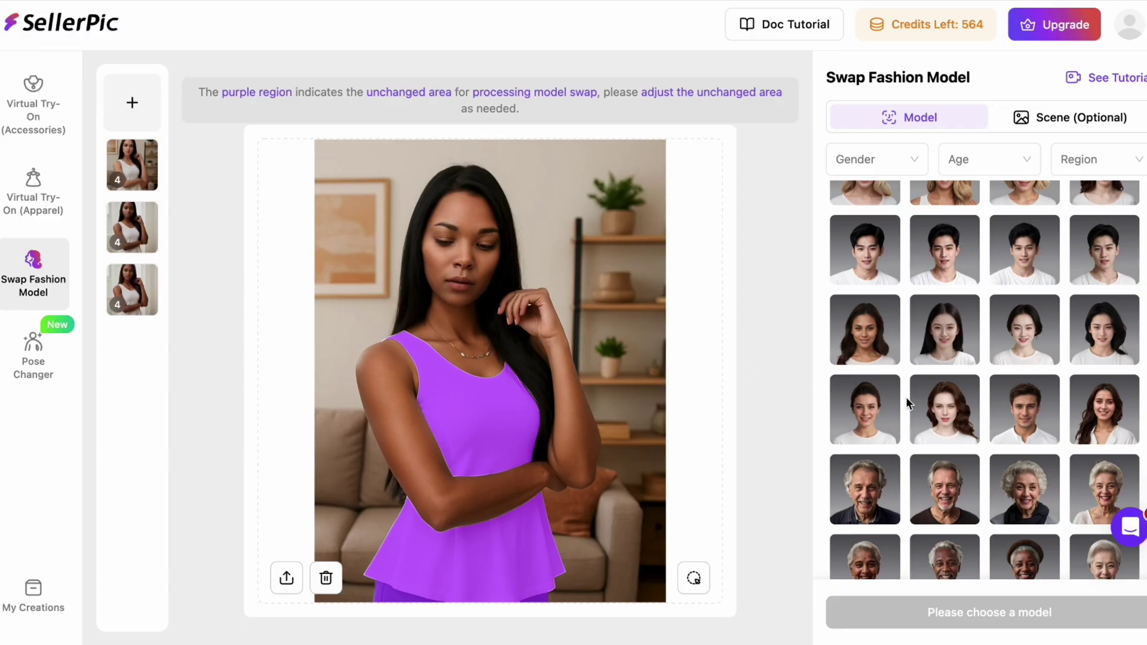
- Swap in the wavy-haired brunette model for four images, then browse the optional Scene choices
{"action": "left_click", "coordinate": [953, 413]}
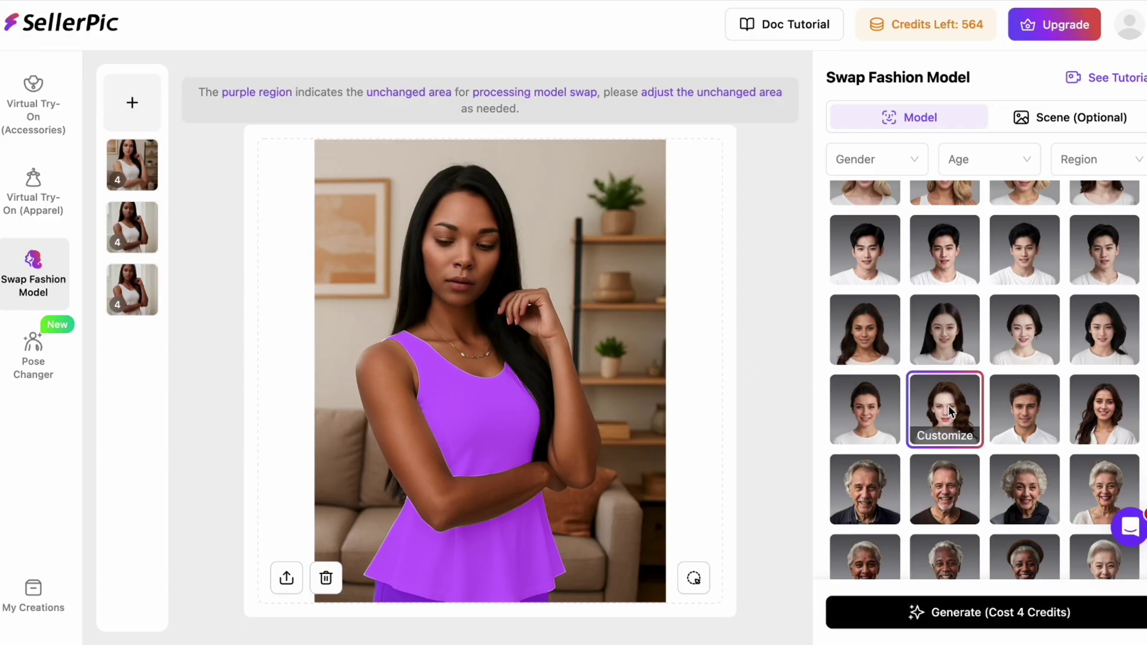
{"action": "left_click", "coordinate": [972, 614]}
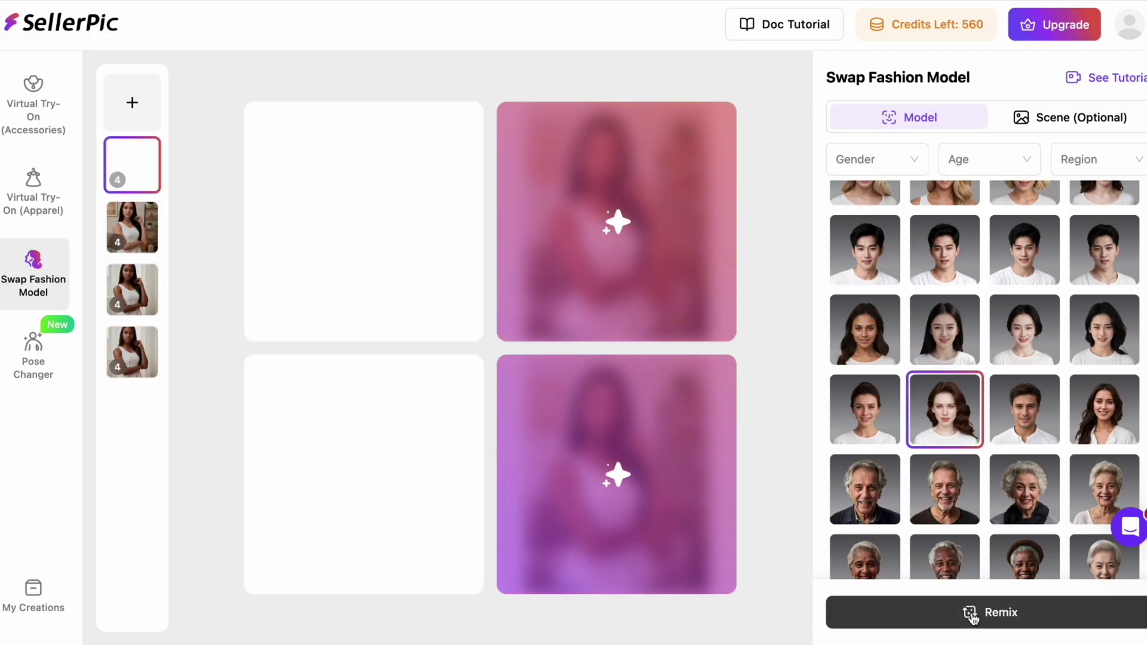
{"action": "left_click", "coordinate": [1069, 117]}
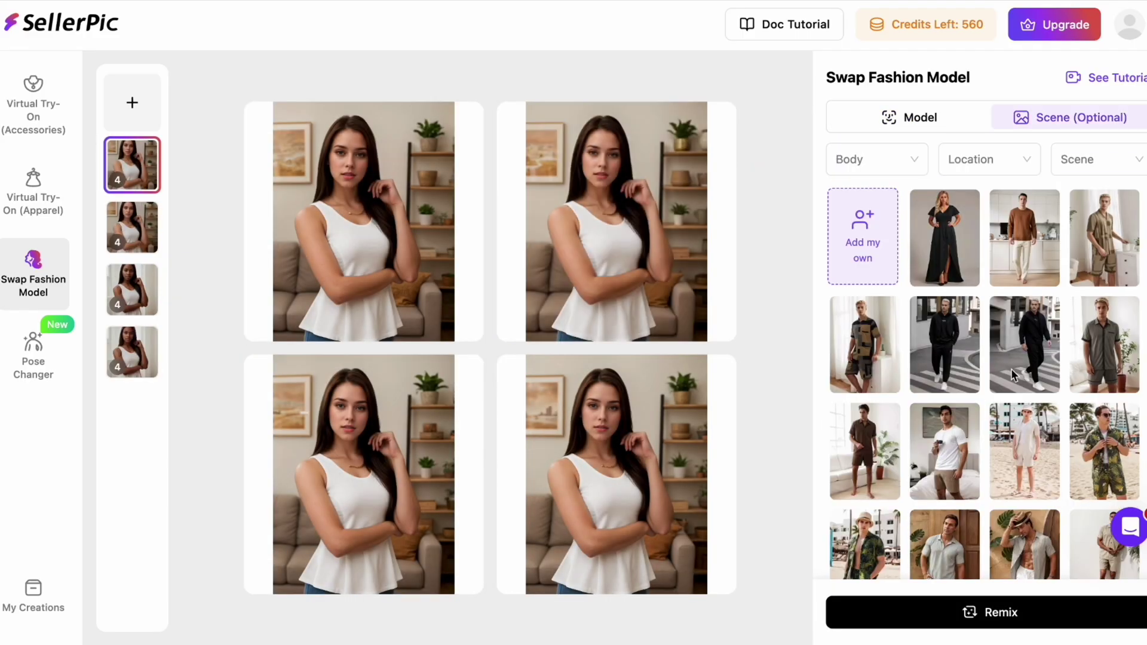
{"action": "scroll", "coordinate": [1009, 406], "scroll_direction": "down", "scroll_amount": 5}
{"action": "scroll", "coordinate": [1008, 406], "scroll_direction": "down", "scroll_amount": 10}
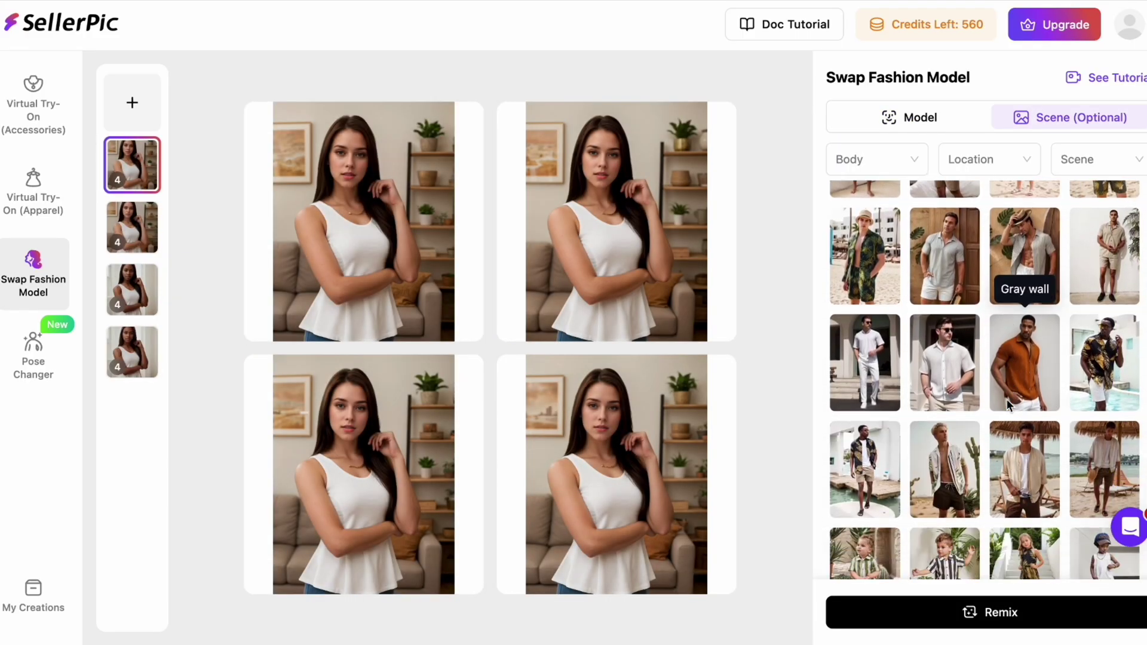
{"action": "scroll", "coordinate": [1009, 406], "scroll_direction": "down", "scroll_amount": 2}
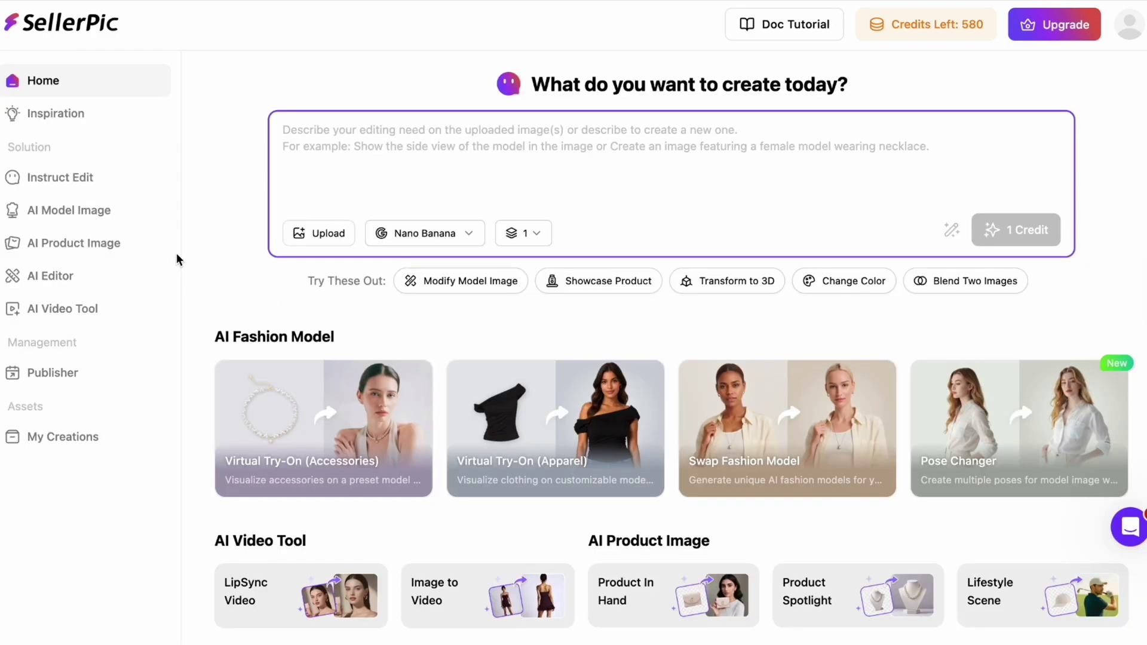
- Load the white peplum-top model photo into Pose Changer
{"action": "left_click", "coordinate": [111, 208]}
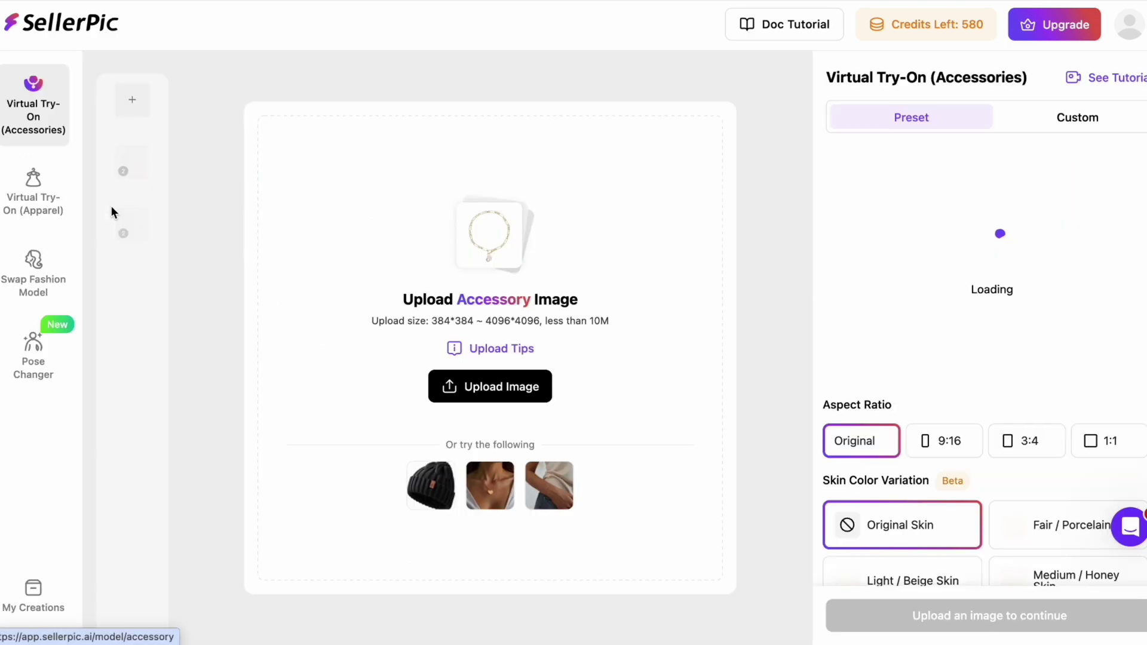
{"action": "left_click", "coordinate": [51, 347]}
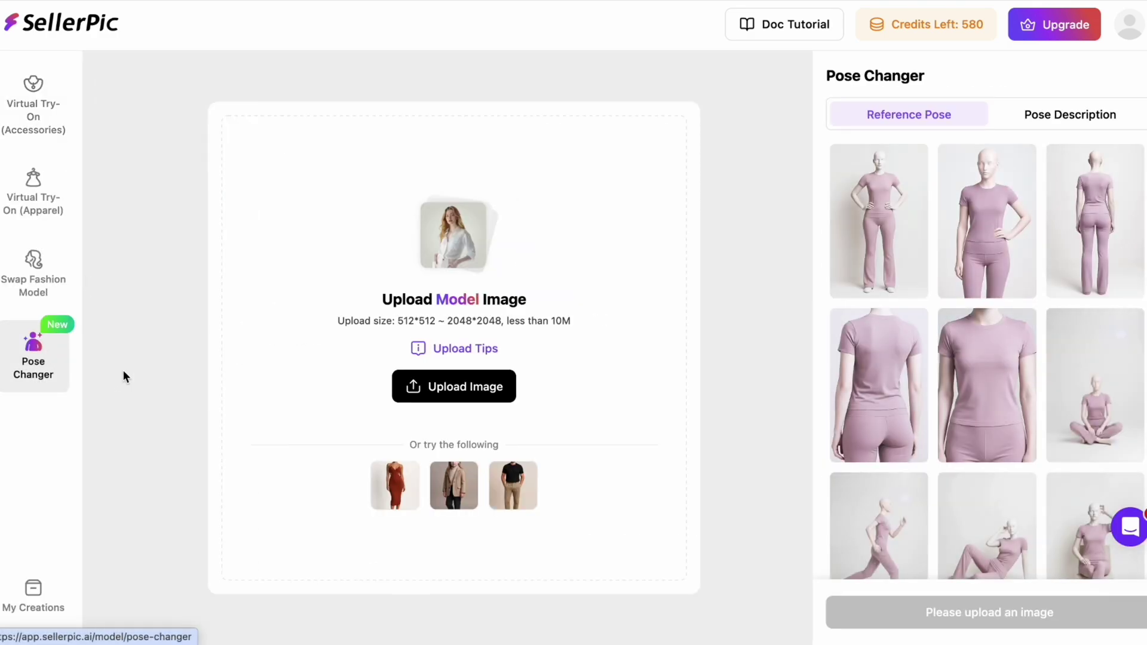
{"action": "left_click_drag", "start_coordinate": [829, 642], "coordinate": [563, 375]}
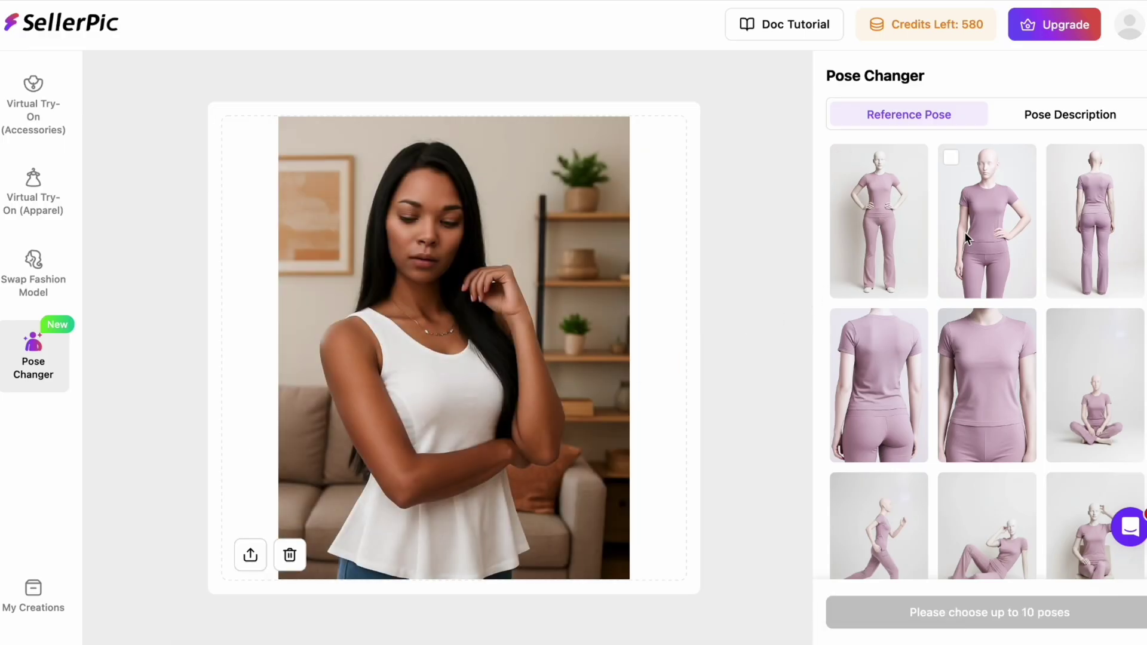
- Tick four reference poses, including the t-shirt close-up and a standing pose, and generate for 4 credits
{"action": "left_click", "coordinate": [964, 232]}
{"action": "scroll", "coordinate": [918, 366], "scroll_direction": "down", "scroll_amount": 3}
{"action": "left_click", "coordinate": [883, 260]}
{"action": "scroll", "coordinate": [883, 260], "scroll_direction": "down", "scroll_amount": 3}
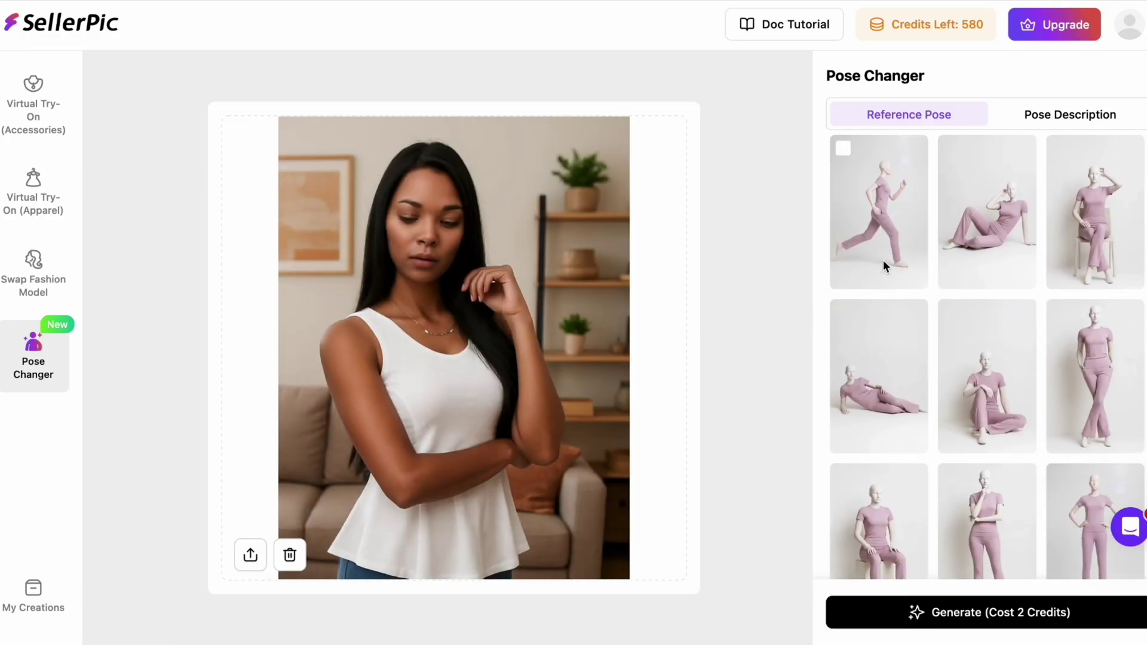
{"action": "scroll", "coordinate": [883, 260], "scroll_direction": "down", "scroll_amount": 5}
{"action": "left_click", "coordinate": [849, 394]}
{"action": "scroll", "coordinate": [955, 341], "scroll_direction": "up", "scroll_amount": 2}
{"action": "left_click", "coordinate": [879, 311]}
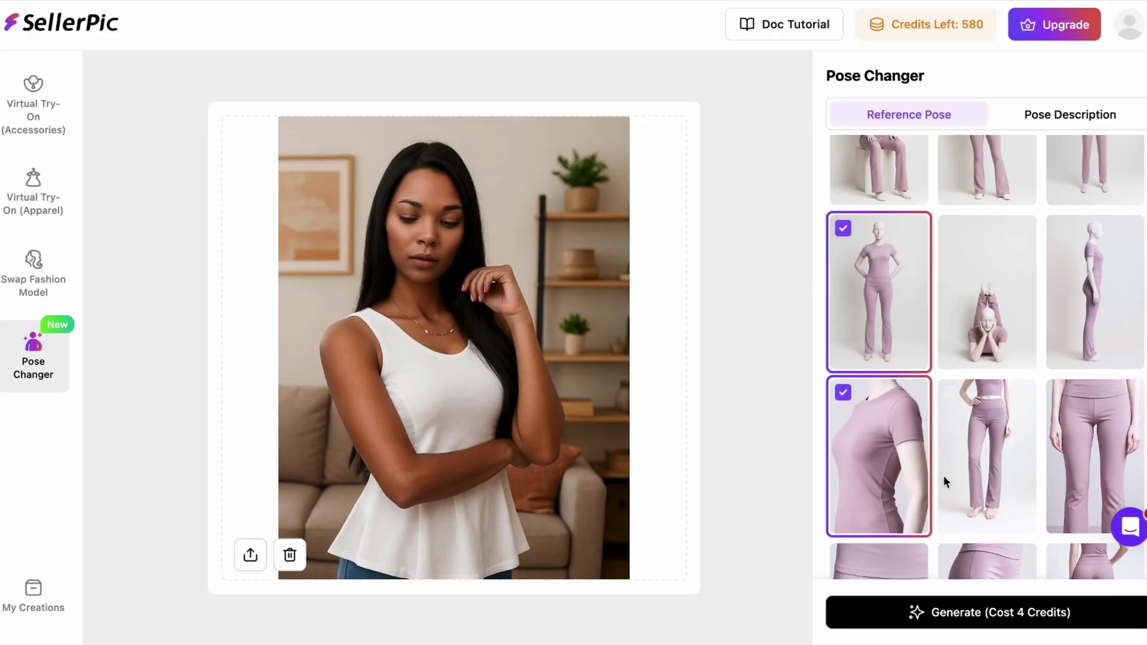
{"action": "left_click", "coordinate": [987, 612]}
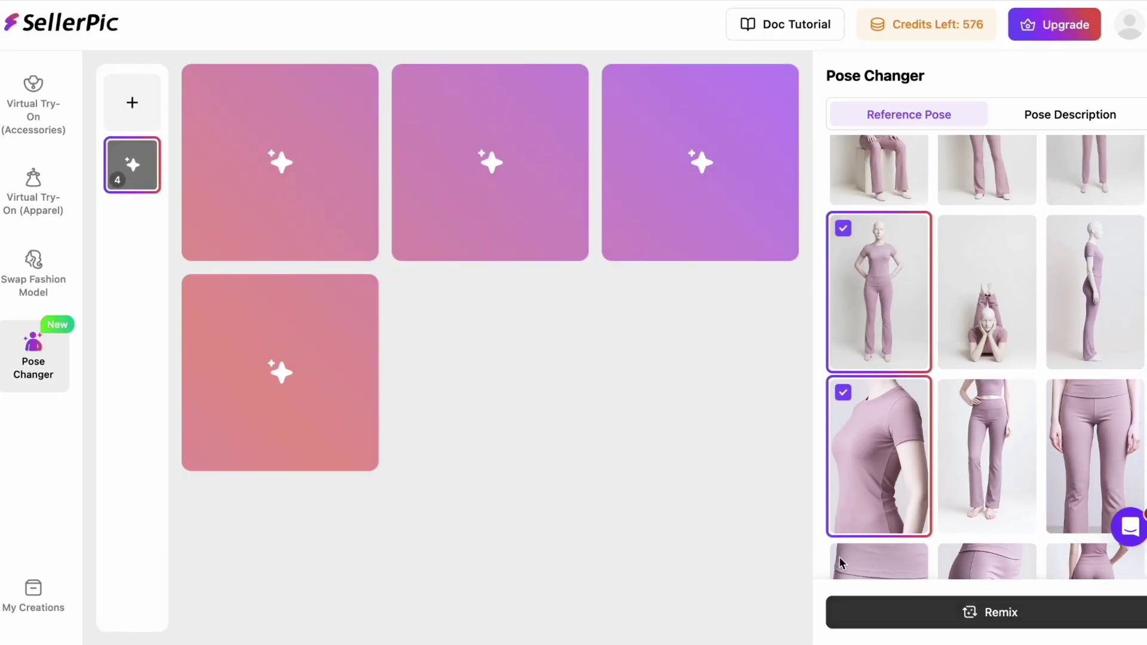
- Give the first pose result a thumbs-up and browse its background and retouching edit options
{"action": "left_click", "coordinate": [349, 209]}
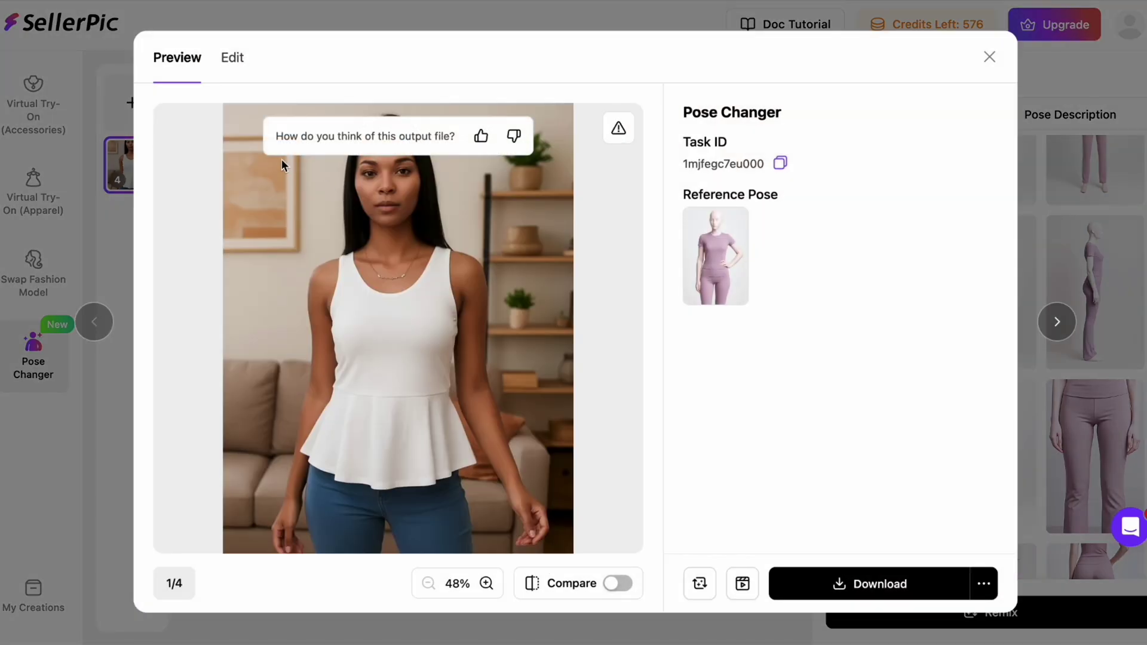
{"action": "left_click", "coordinate": [481, 136]}
{"action": "left_click", "coordinate": [232, 57]}
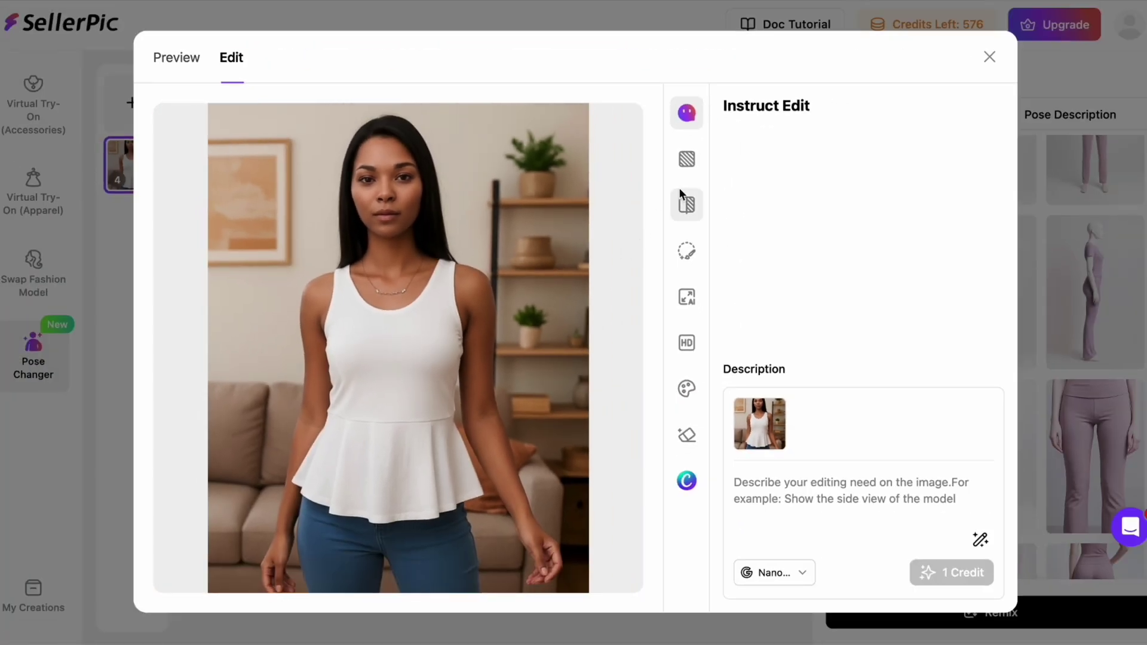
{"action": "left_click", "coordinate": [686, 159]}
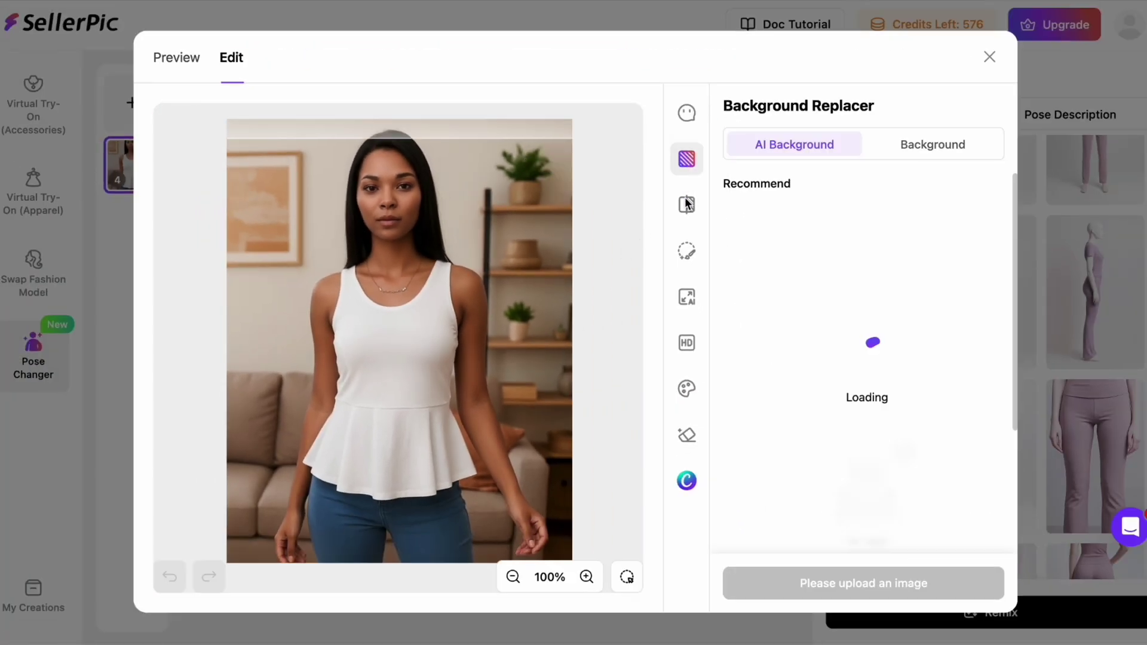
{"action": "left_click", "coordinate": [687, 212]}
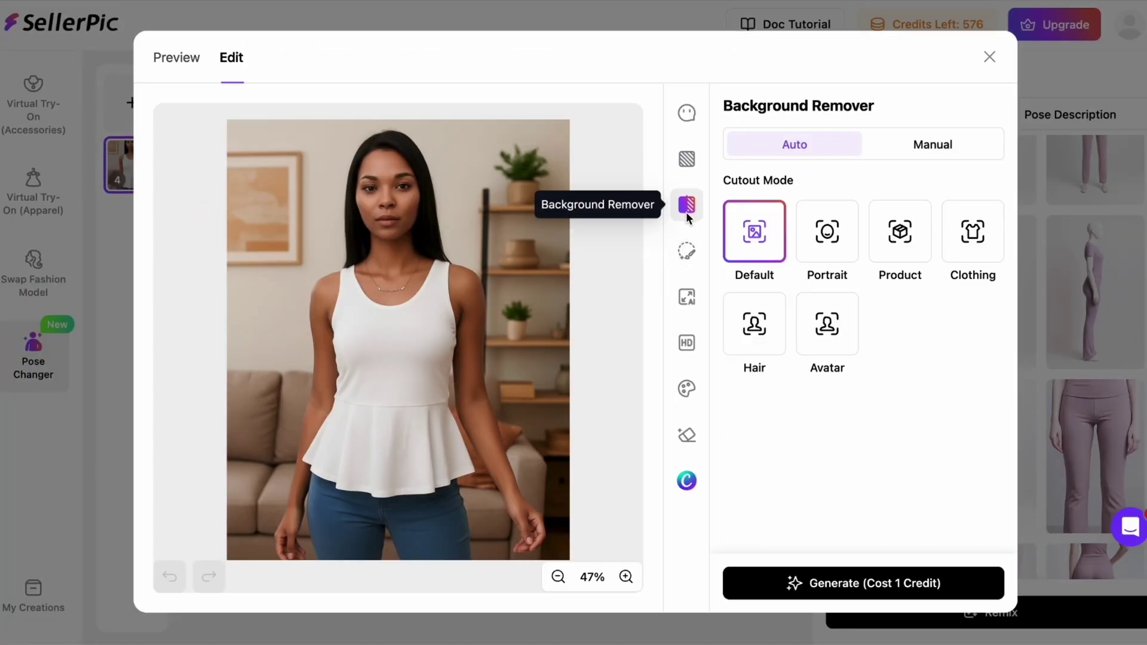
{"action": "left_click", "coordinate": [687, 250]}
{"action": "left_click", "coordinate": [987, 59]}
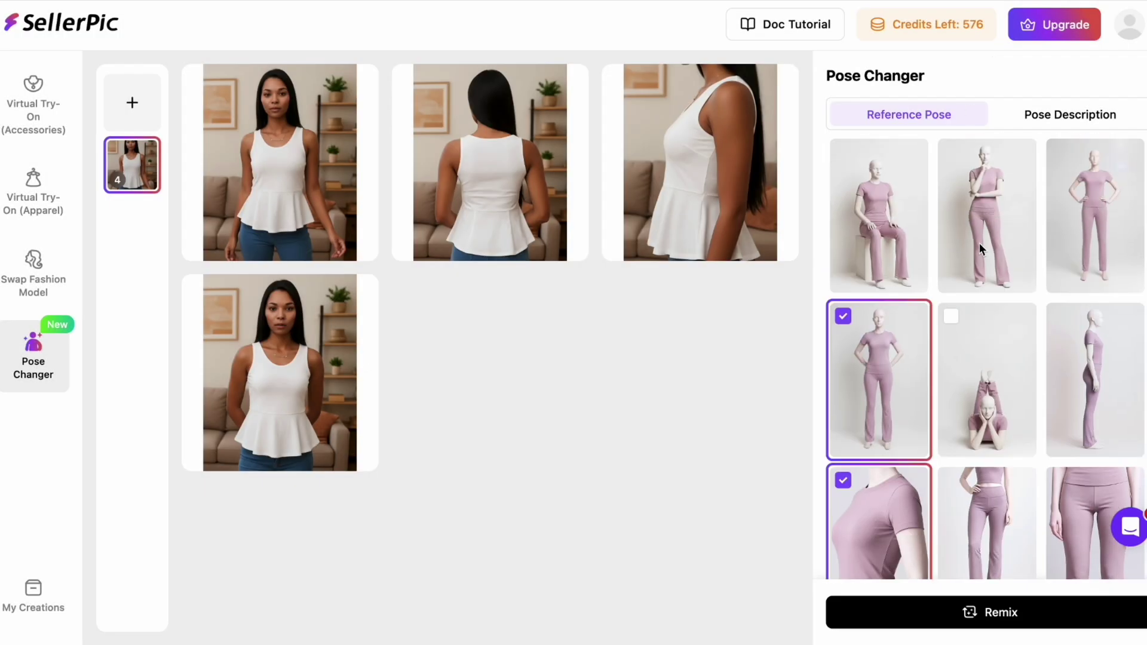
- Preview the third pose result and load the brunette model photo into Image to Video
{"action": "scroll", "coordinate": [980, 243], "scroll_direction": "down", "scroll_amount": 2}
{"action": "left_click", "coordinate": [626, 153]}
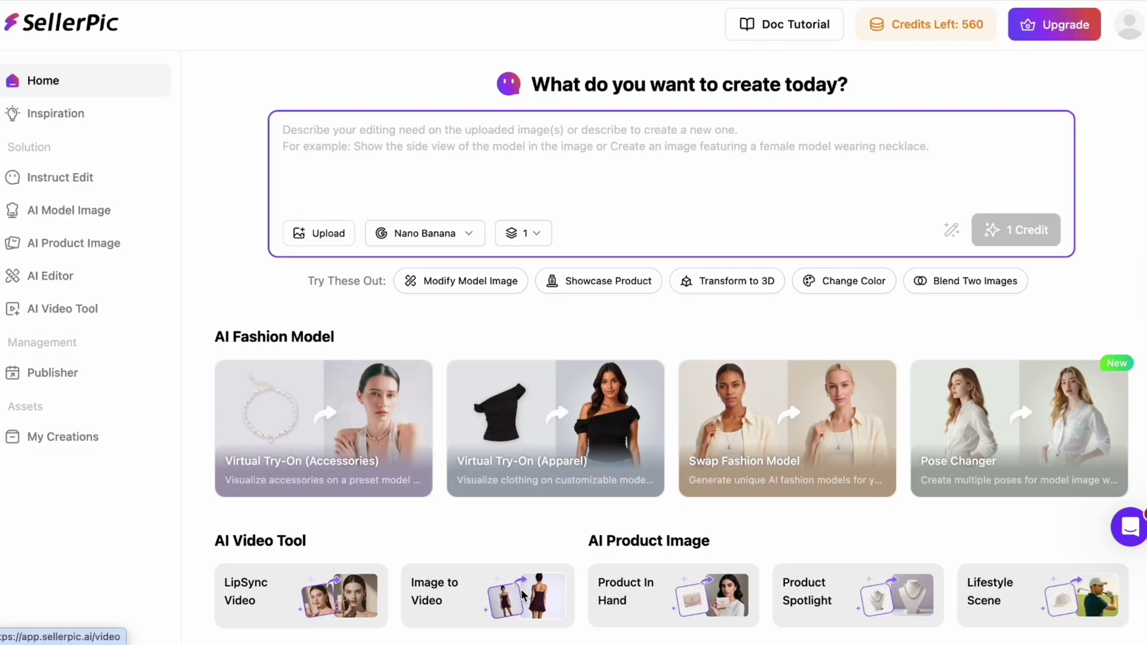
{"action": "left_click", "coordinate": [522, 594]}
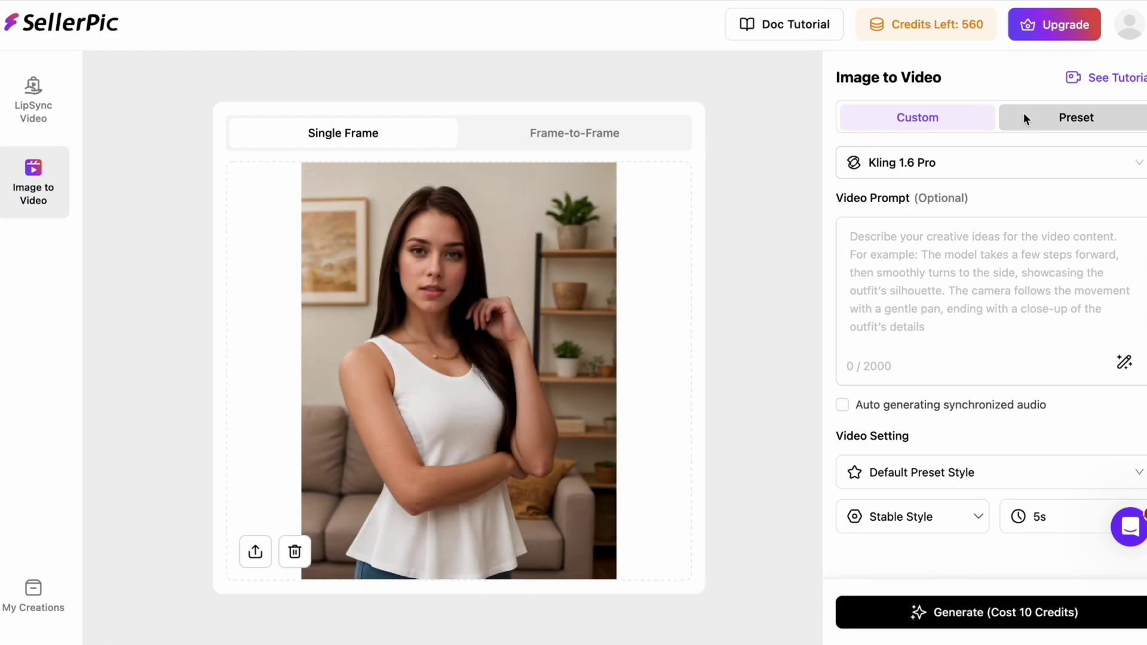
- Remix the white-top photo into a video using the first necklace preset from the Preset tab
{"action": "left_click", "coordinate": [1023, 117]}
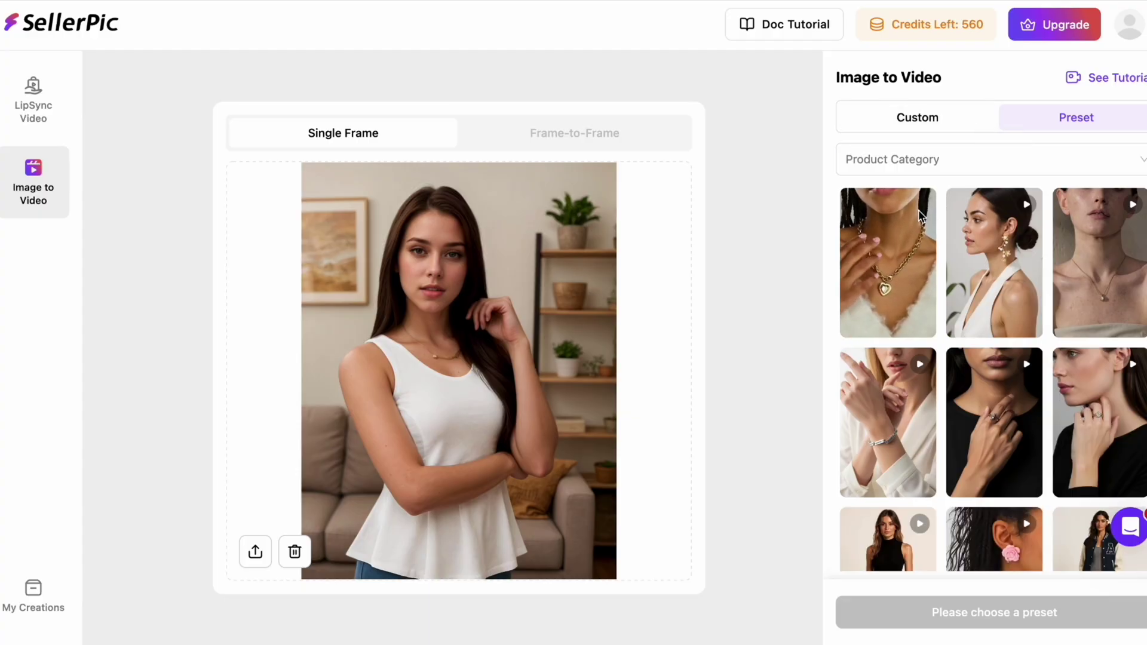
{"action": "left_click", "coordinate": [910, 236]}
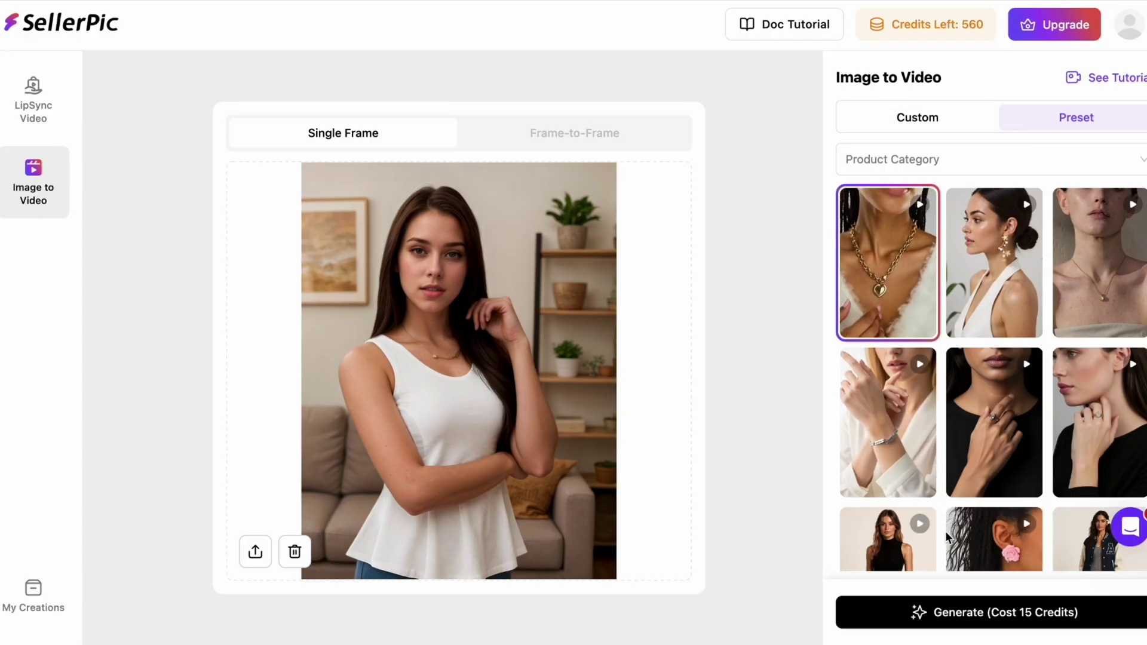
{"action": "left_click", "coordinate": [949, 614]}
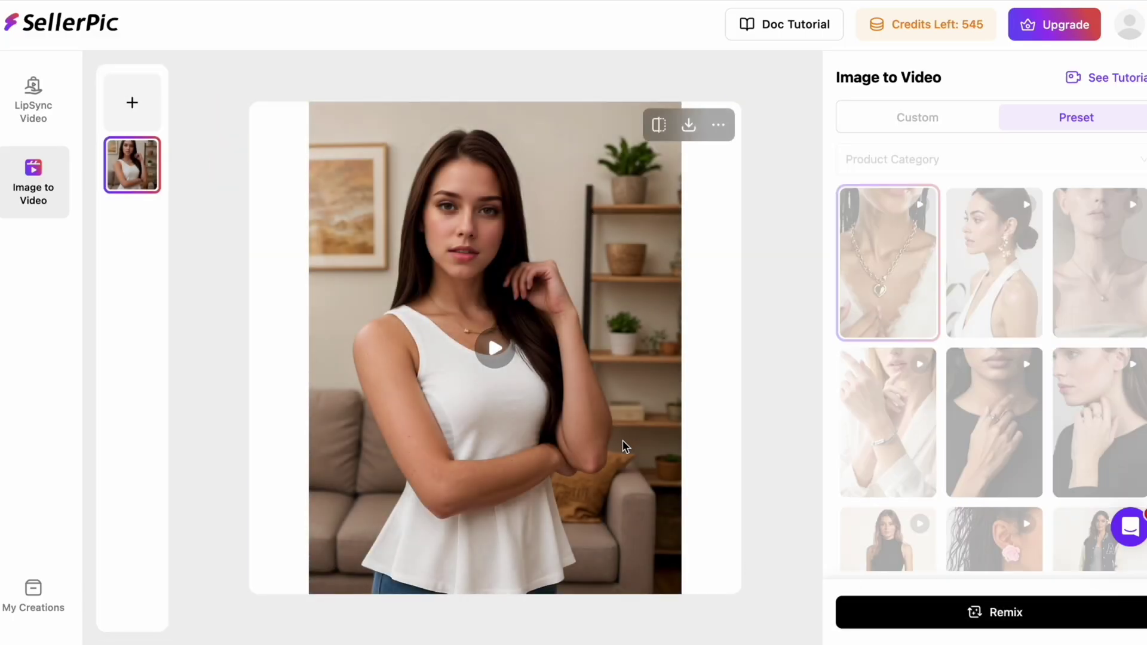
- Play the generated model video in a preview
{"action": "left_click", "coordinate": [496, 349]}
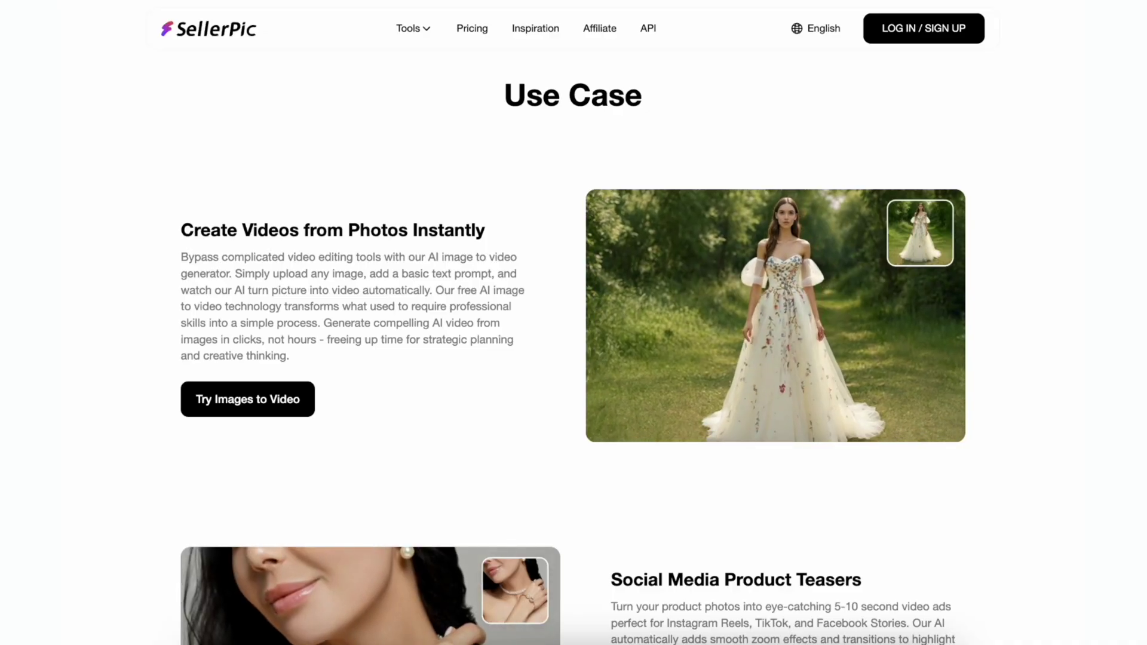
- Scroll down through the image-to-video Use Case examples
{"action": "scroll", "coordinate": [574, 352], "scroll_direction": "down", "scroll_amount": 3}
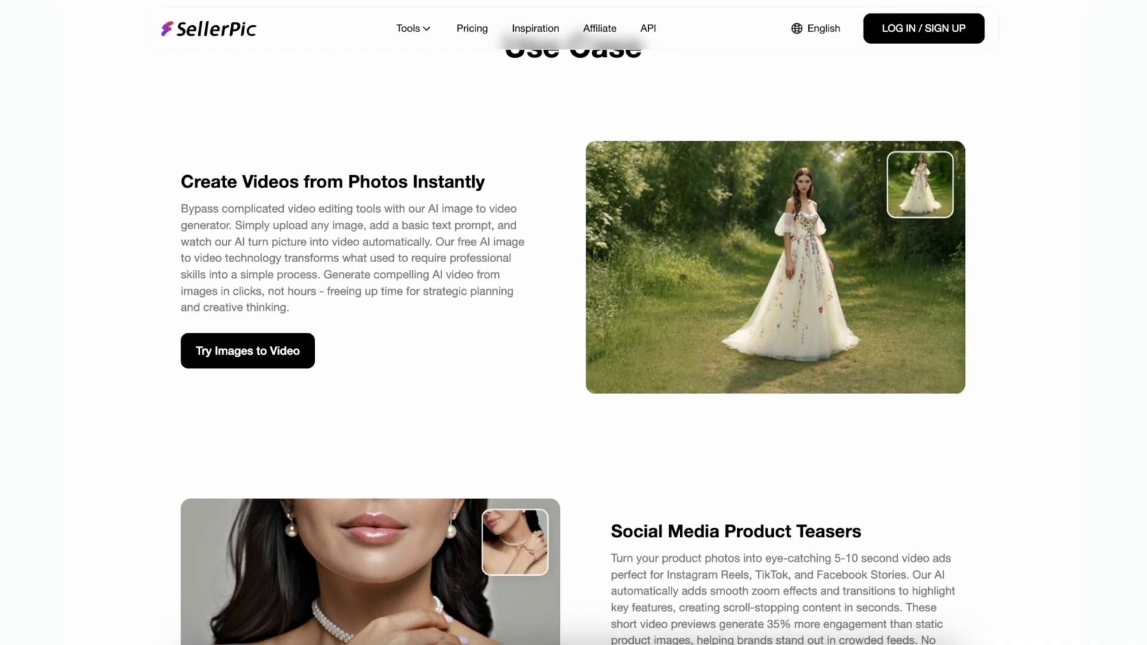
{"action": "scroll", "coordinate": [573, 323], "scroll_direction": "down", "scroll_amount": 5}
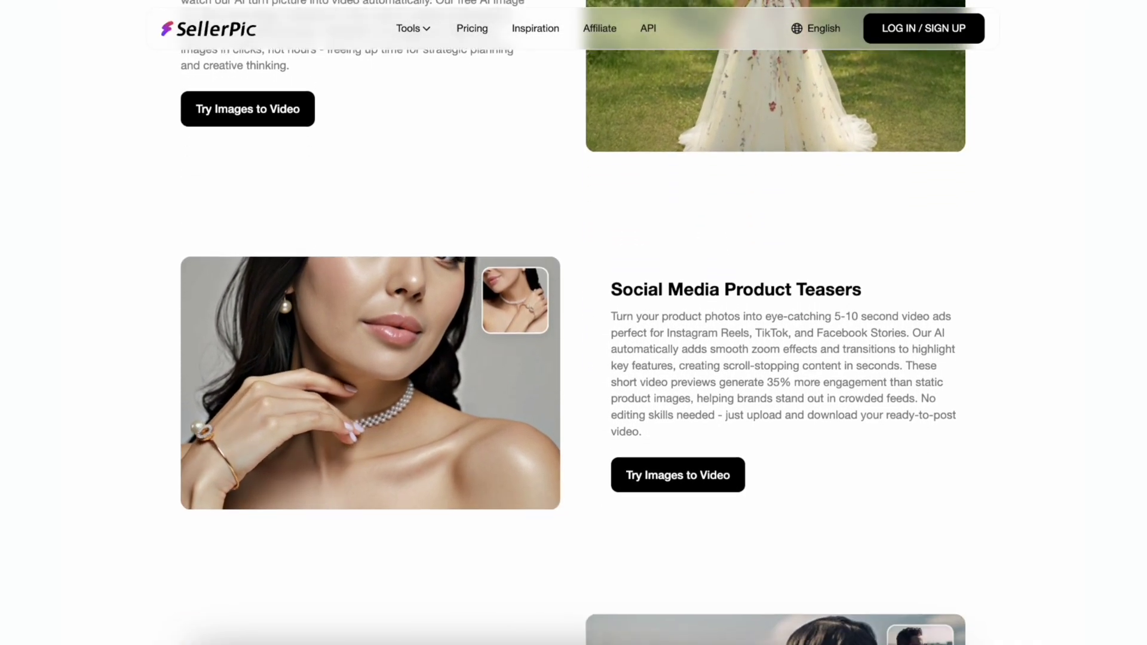
{"action": "scroll", "coordinate": [574, 323], "scroll_direction": "down", "scroll_amount": 5}
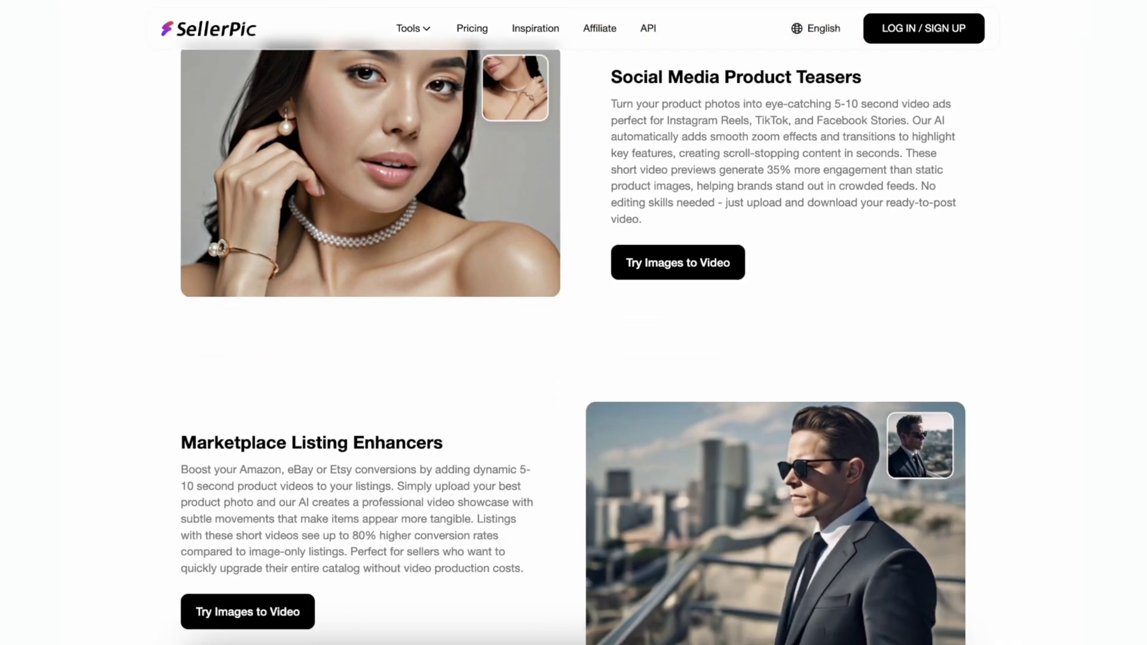
{"action": "scroll", "coordinate": [573, 323], "scroll_direction": "down", "scroll_amount": 3}
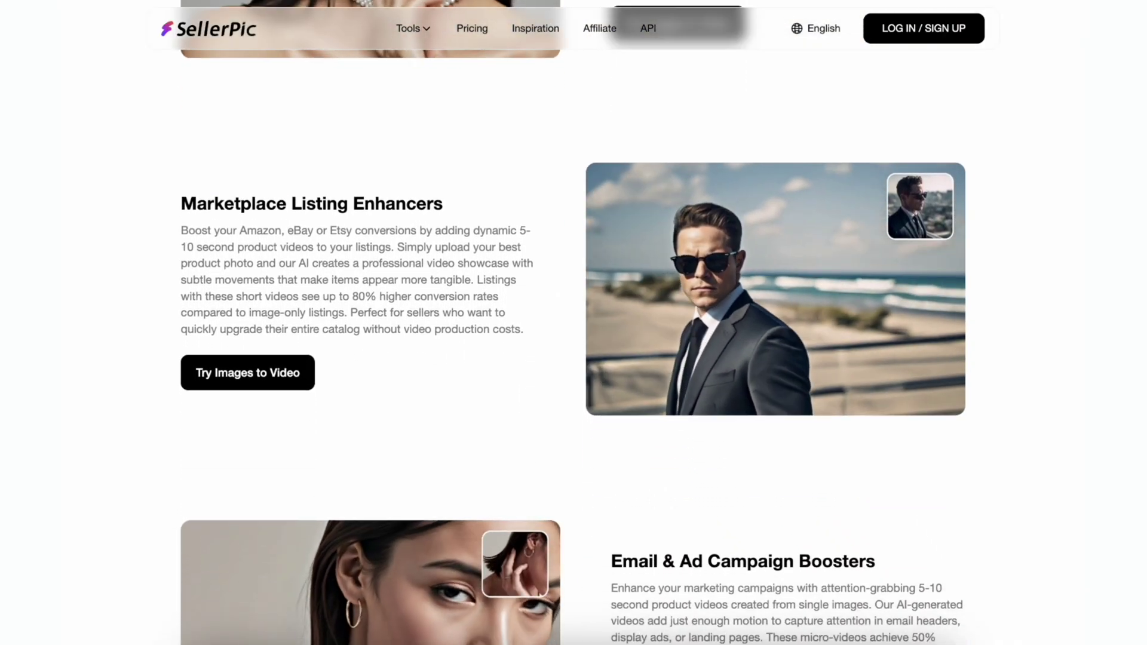
{"action": "scroll", "coordinate": [573, 322], "scroll_direction": "down", "scroll_amount": 4}
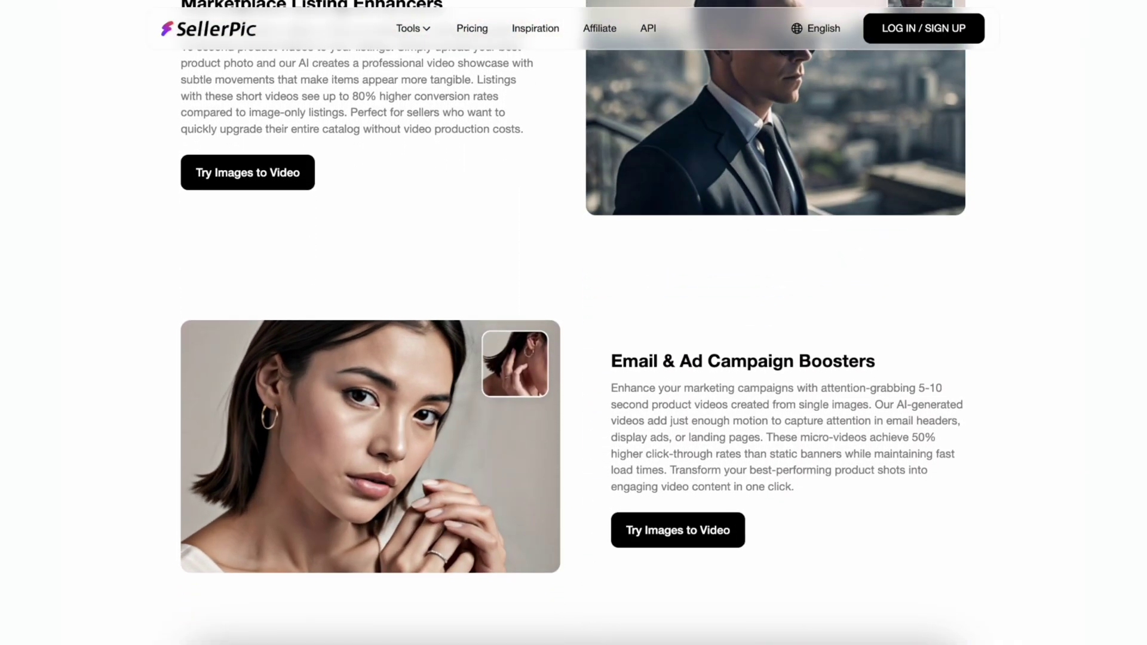
{"action": "scroll", "coordinate": [574, 322], "scroll_direction": "down", "scroll_amount": 4}
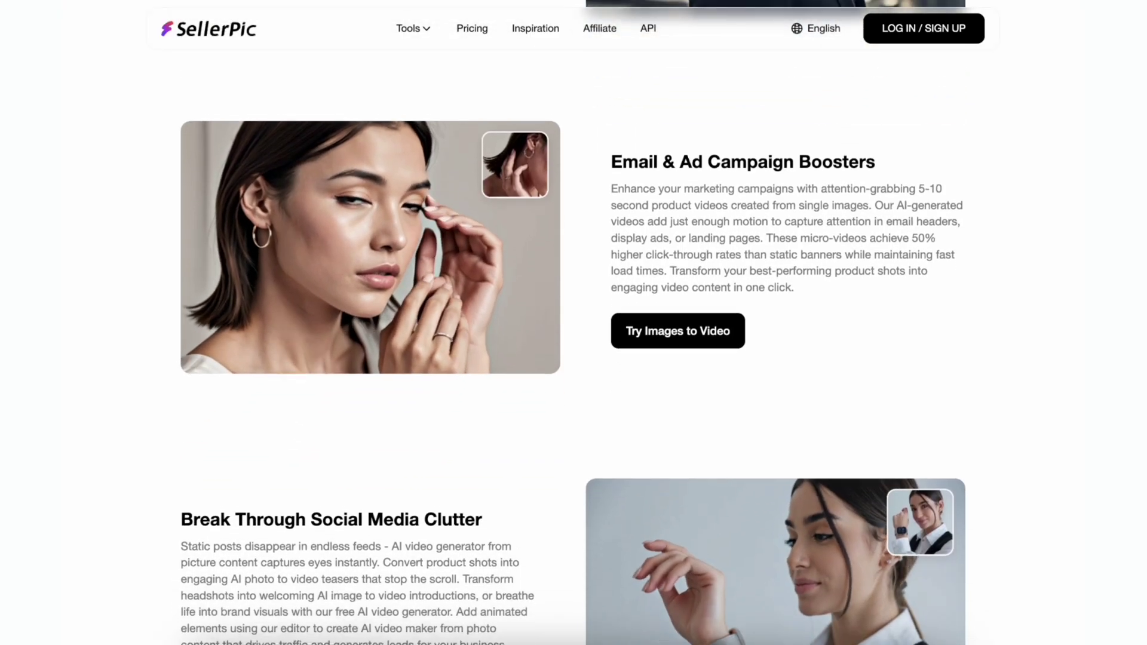
{"action": "scroll", "coordinate": [573, 323], "scroll_direction": "down", "scroll_amount": 4}
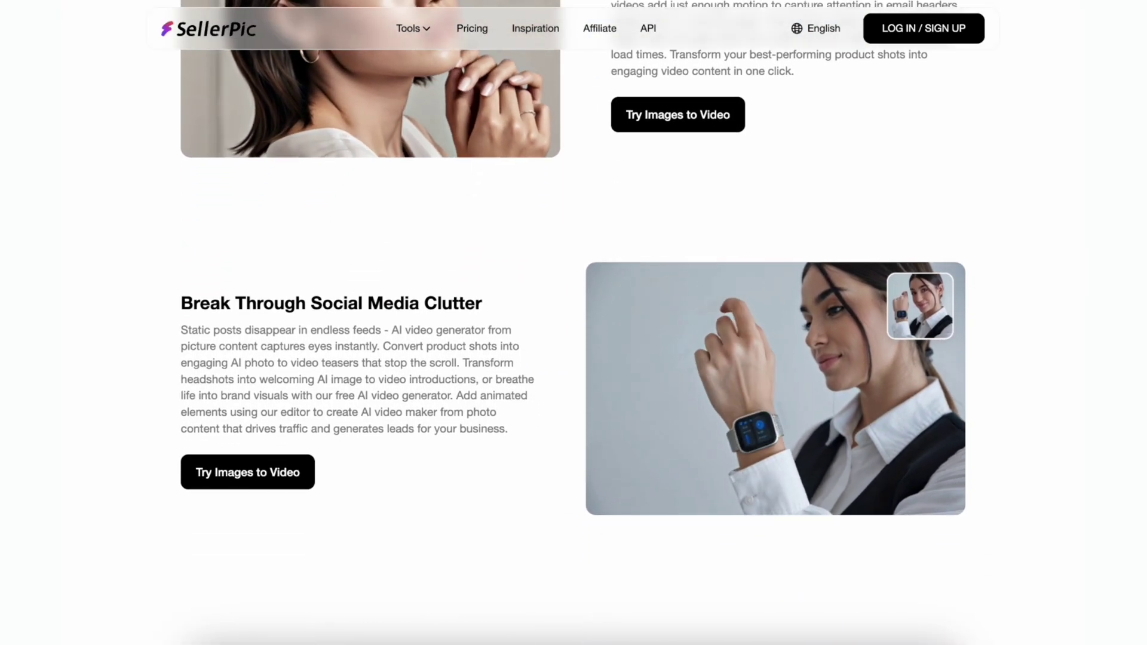
{"action": "scroll", "coordinate": [574, 323], "scroll_direction": "down", "scroll_amount": 2}
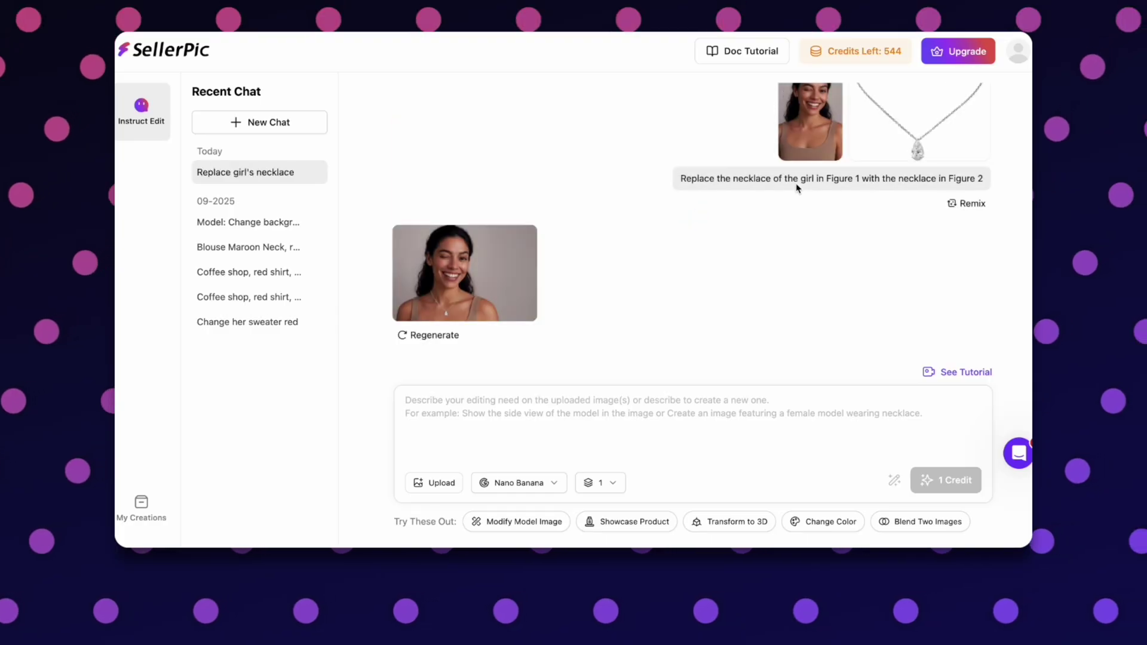
- Open the generated maroon-blouse image in Preview, then close it
{"action": "left_click", "coordinate": [510, 282]}
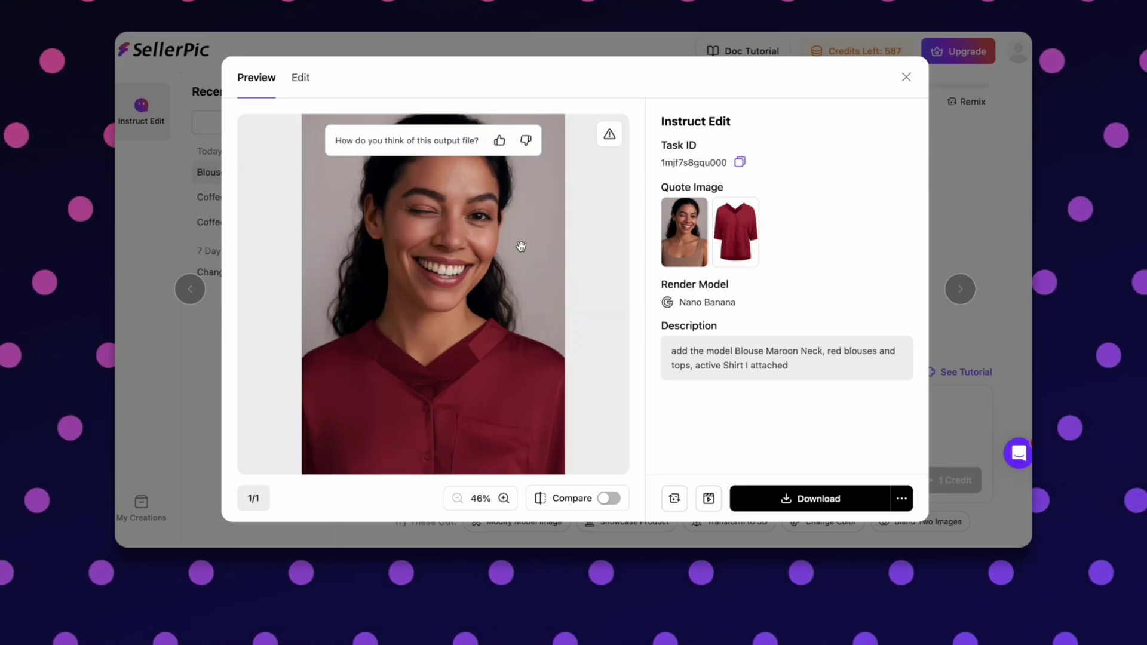
{"action": "key", "text": "Escape"}
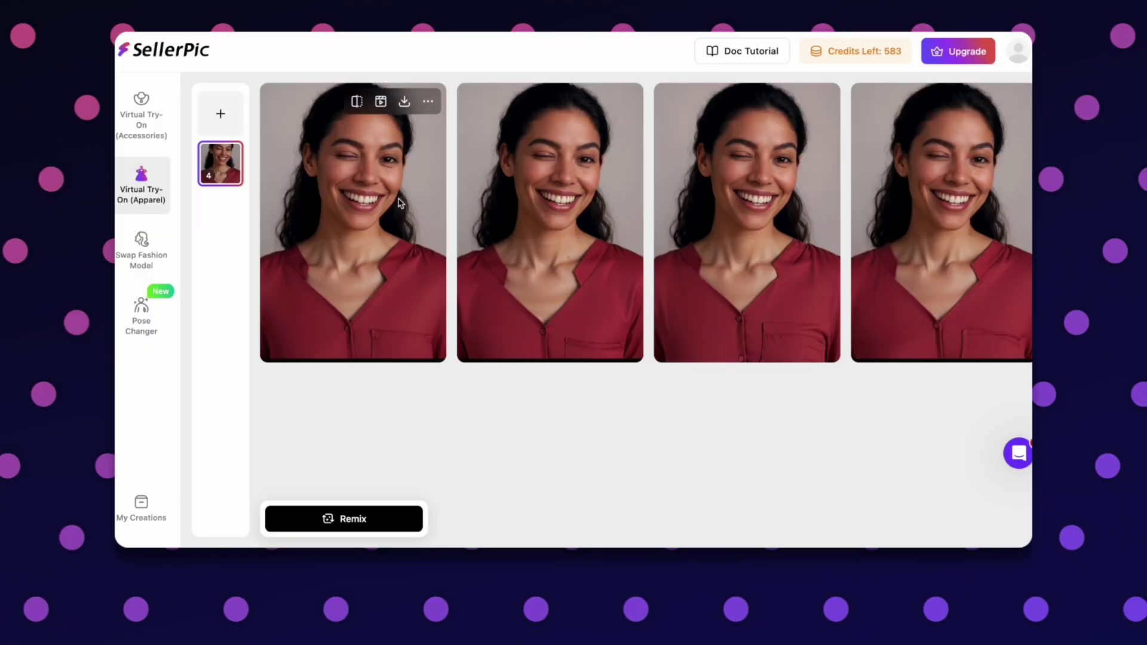
- Open the first red-shirt try-on result in Edit and browse the optional Scene choices
{"action": "left_click", "coordinate": [375, 184]}
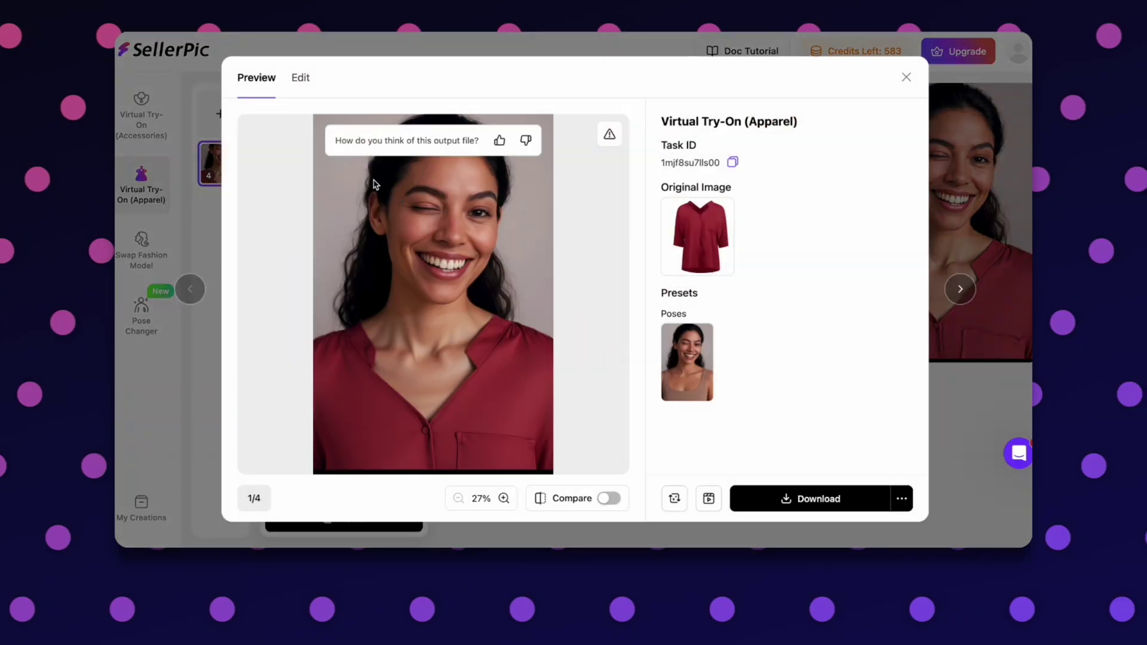
{"action": "left_click", "coordinate": [301, 78]}
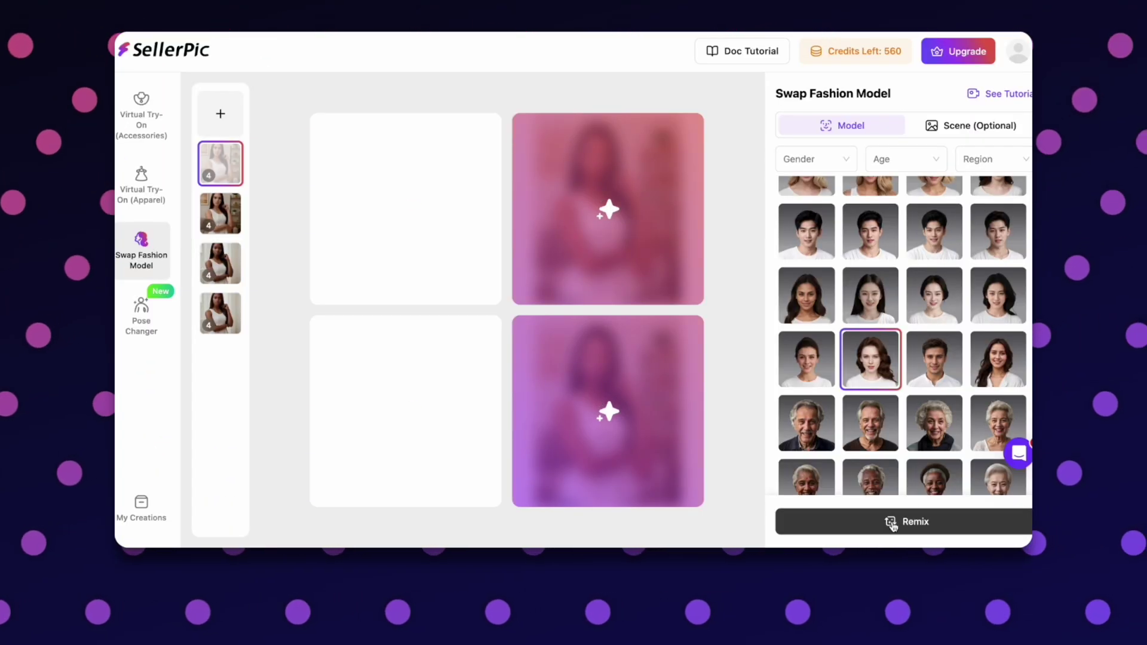
{"action": "left_click", "coordinate": [971, 126]}
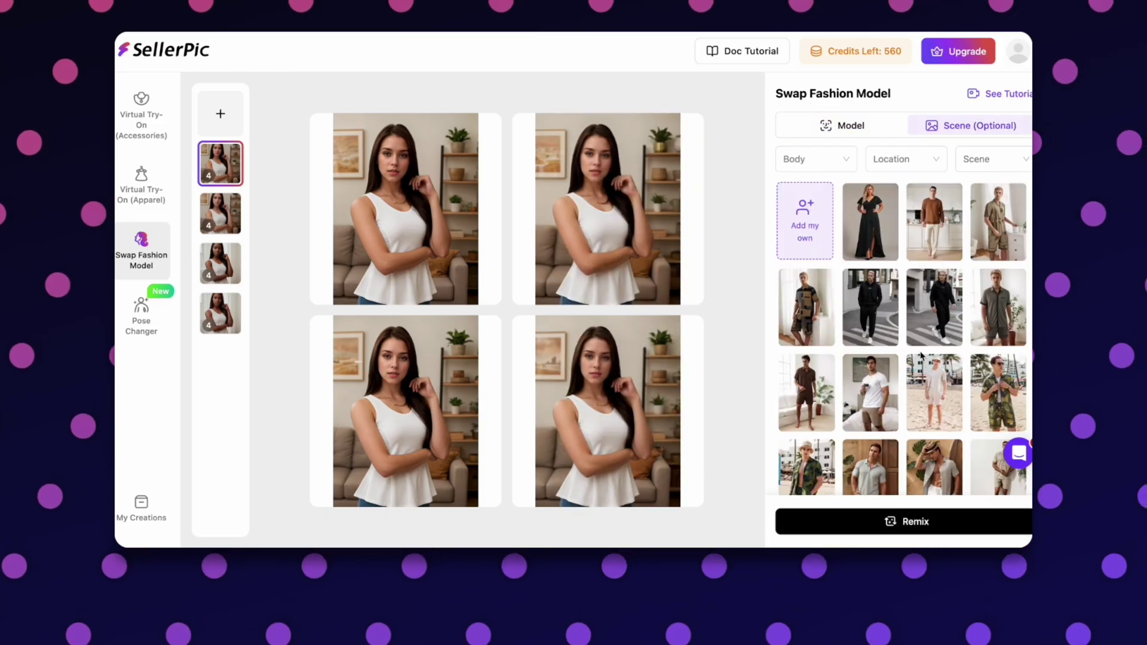
{"action": "scroll", "coordinate": [921, 356], "scroll_direction": "down", "scroll_amount": 5}
{"action": "scroll", "coordinate": [921, 356], "scroll_direction": "down", "scroll_amount": 10}
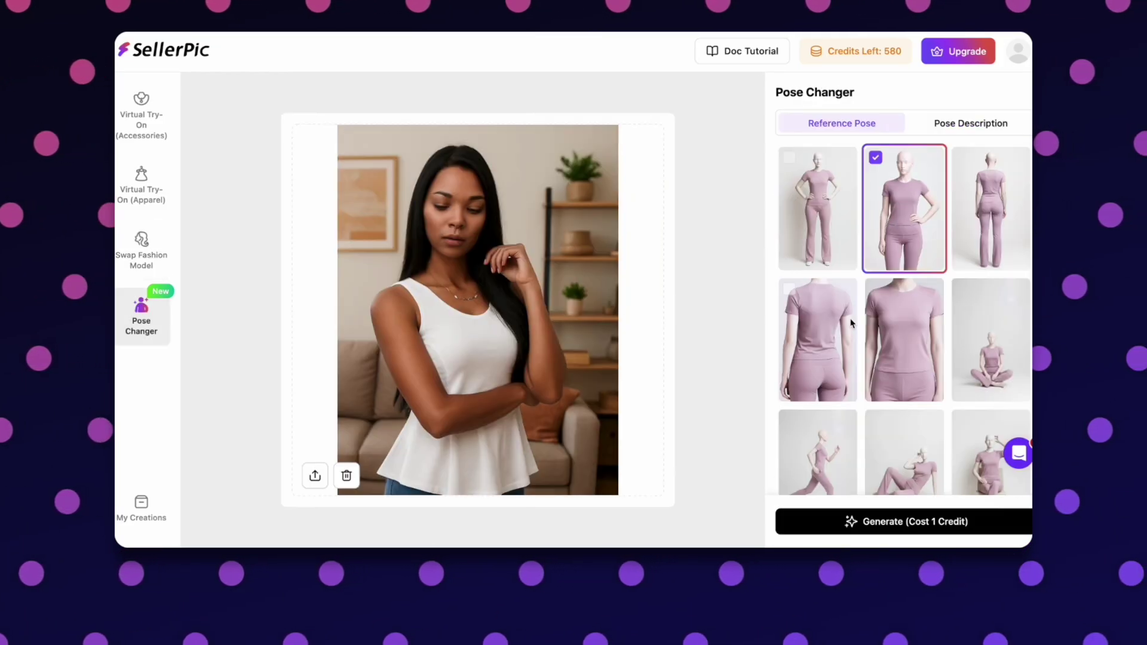
{"action": "scroll", "coordinate": [852, 323], "scroll_direction": "down", "scroll_amount": 2}
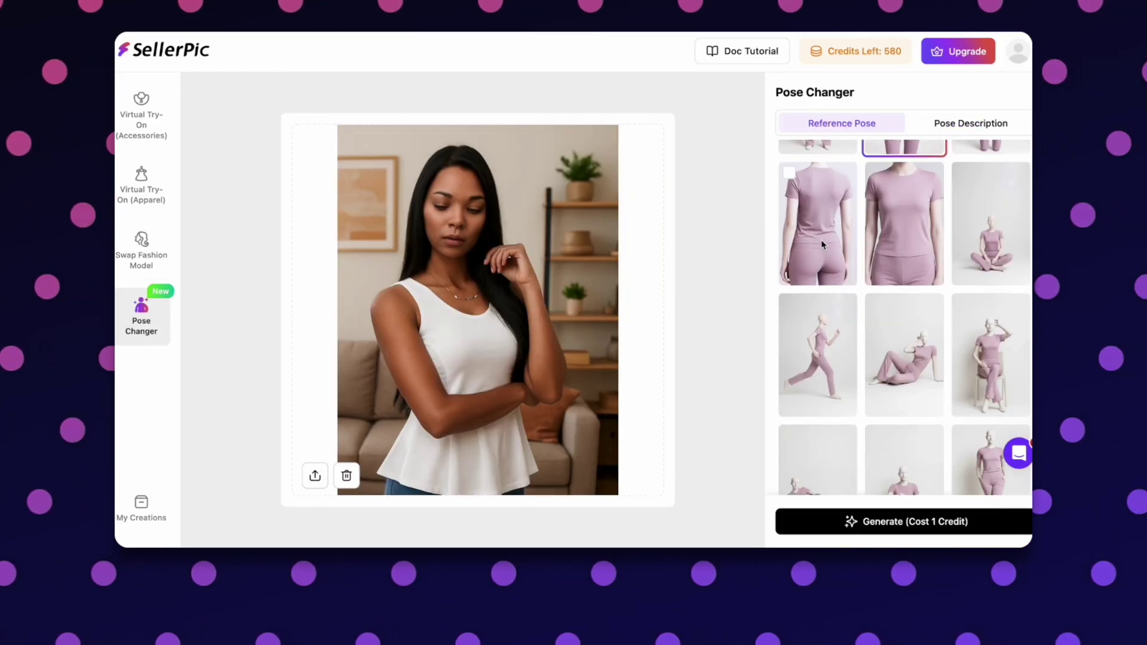
- Add the t-shirt close-up reference pose, then review the front-view pose and video results
{"action": "scroll", "coordinate": [820, 242], "scroll_direction": "down", "scroll_amount": 5}
{"action": "left_click", "coordinate": [818, 341]}
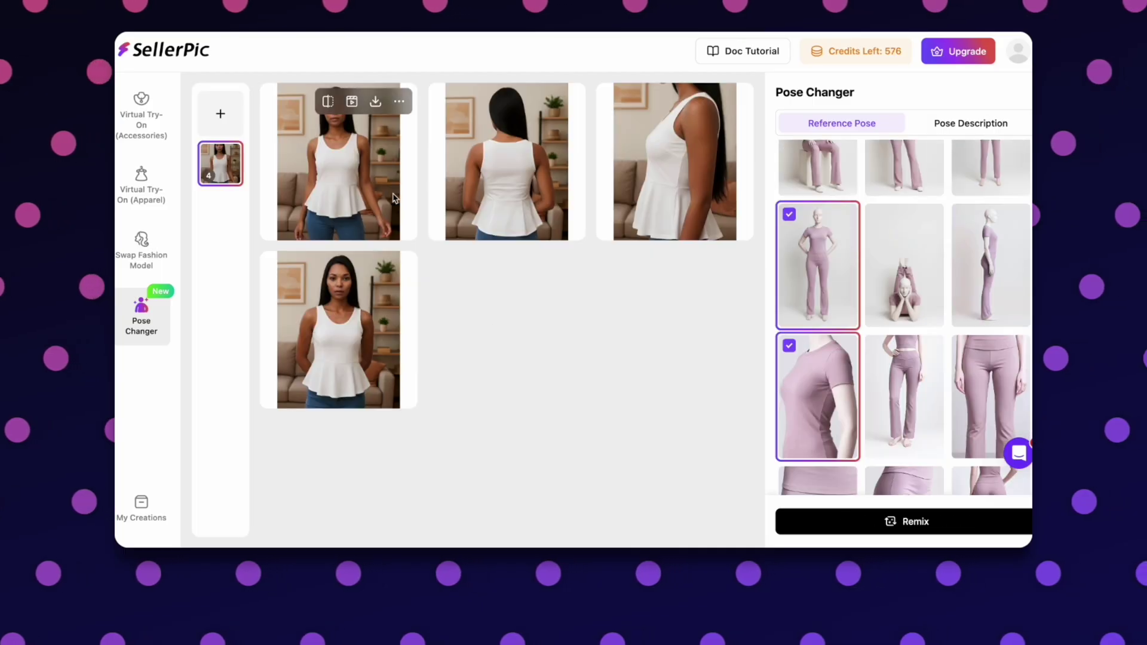
{"action": "left_click", "coordinate": [394, 198]}
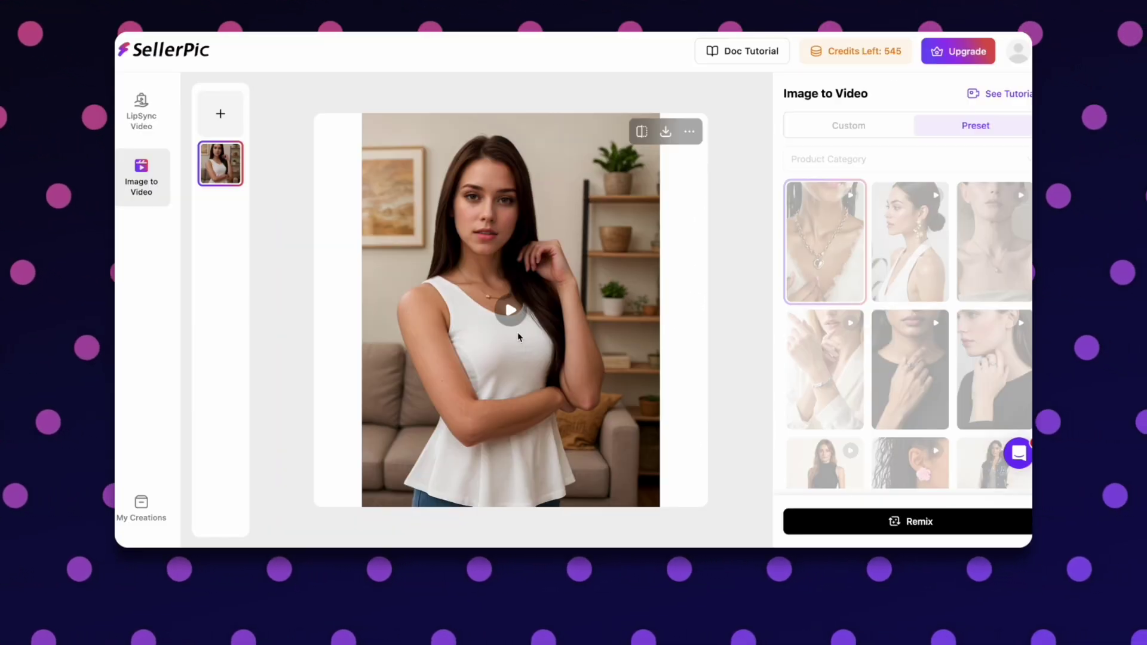
{"action": "left_click", "coordinate": [512, 313]}
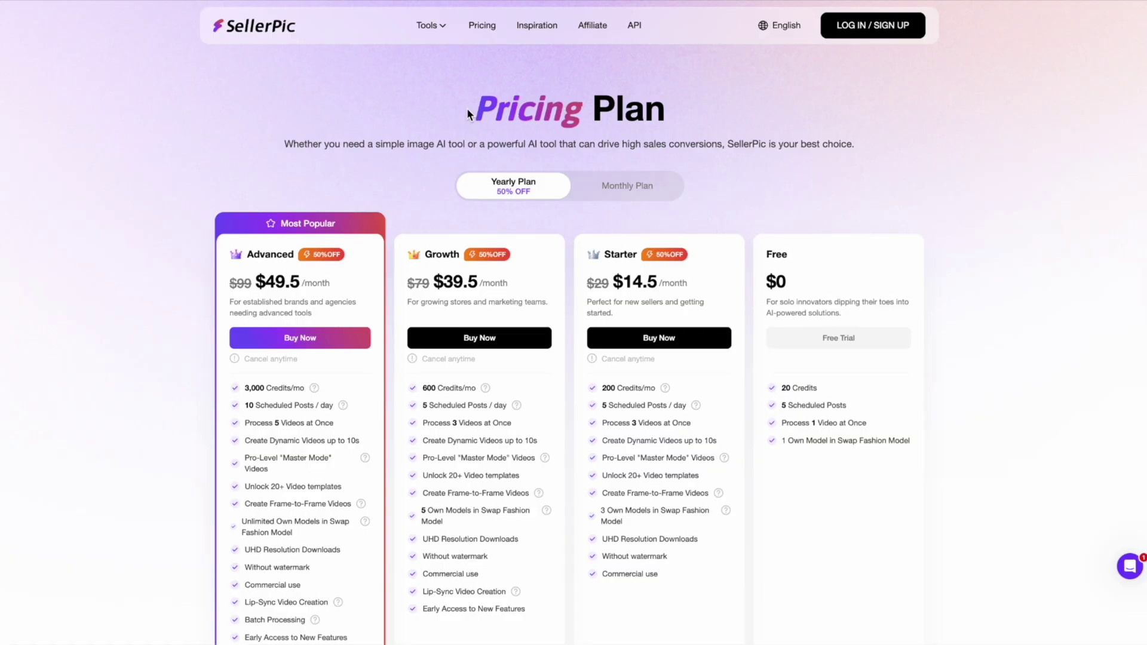
- Return to the homepage and scroll through Apparel cards, Real Results and 'Skip the shoots'
{"action": "left_click", "coordinate": [283, 35]}
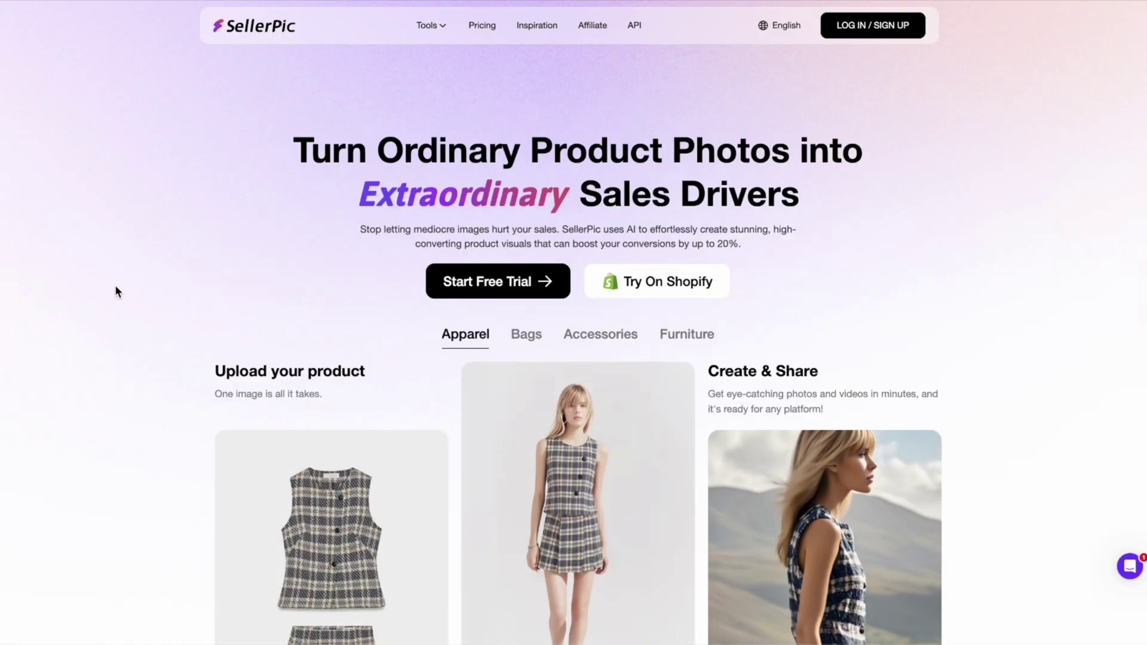
{"action": "scroll", "coordinate": [117, 291], "scroll_direction": "down", "scroll_amount": 5}
{"action": "scroll", "coordinate": [115, 290], "scroll_direction": "down", "scroll_amount": 9}
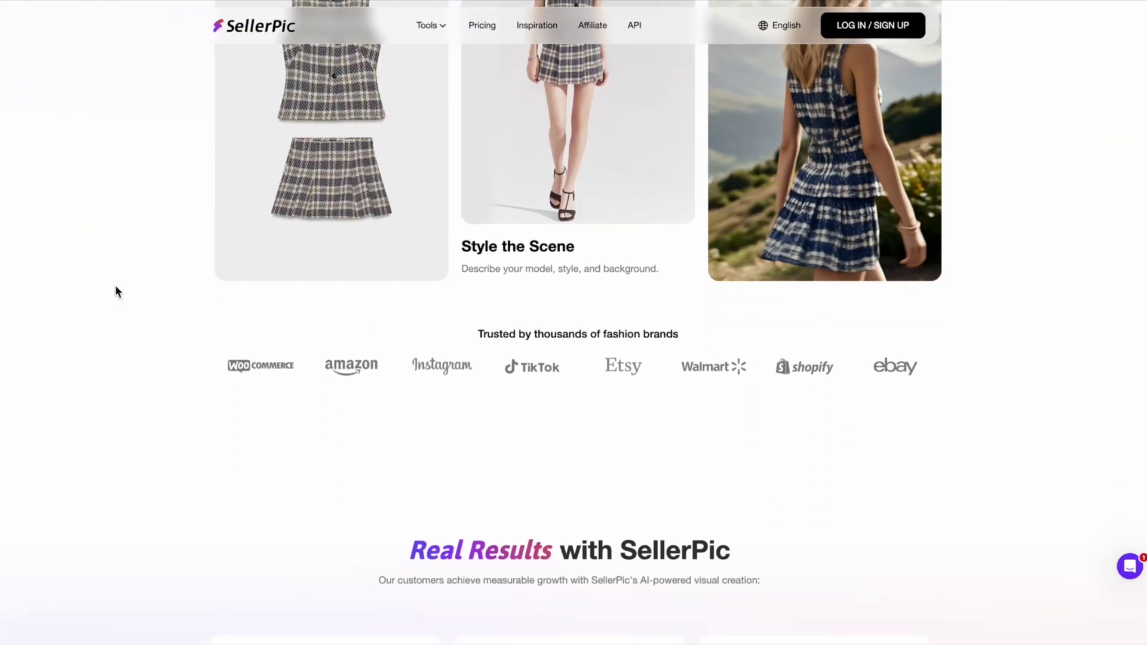
{"action": "scroll", "coordinate": [115, 291], "scroll_direction": "down", "scroll_amount": 7}
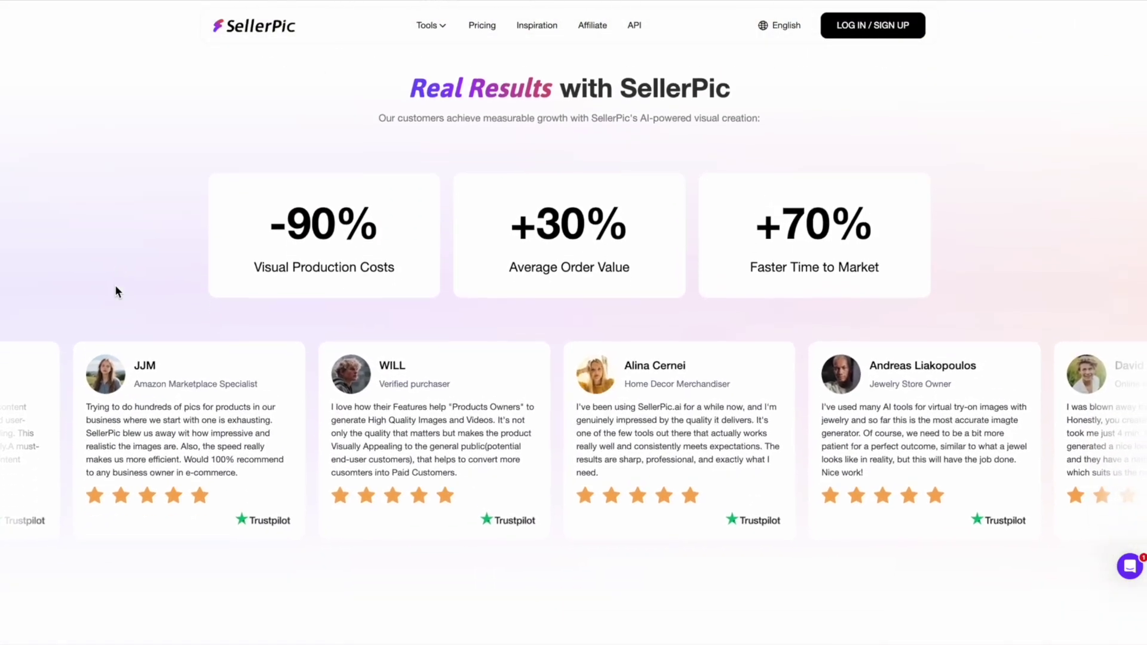
{"action": "scroll", "coordinate": [116, 293], "scroll_direction": "down", "scroll_amount": 8}
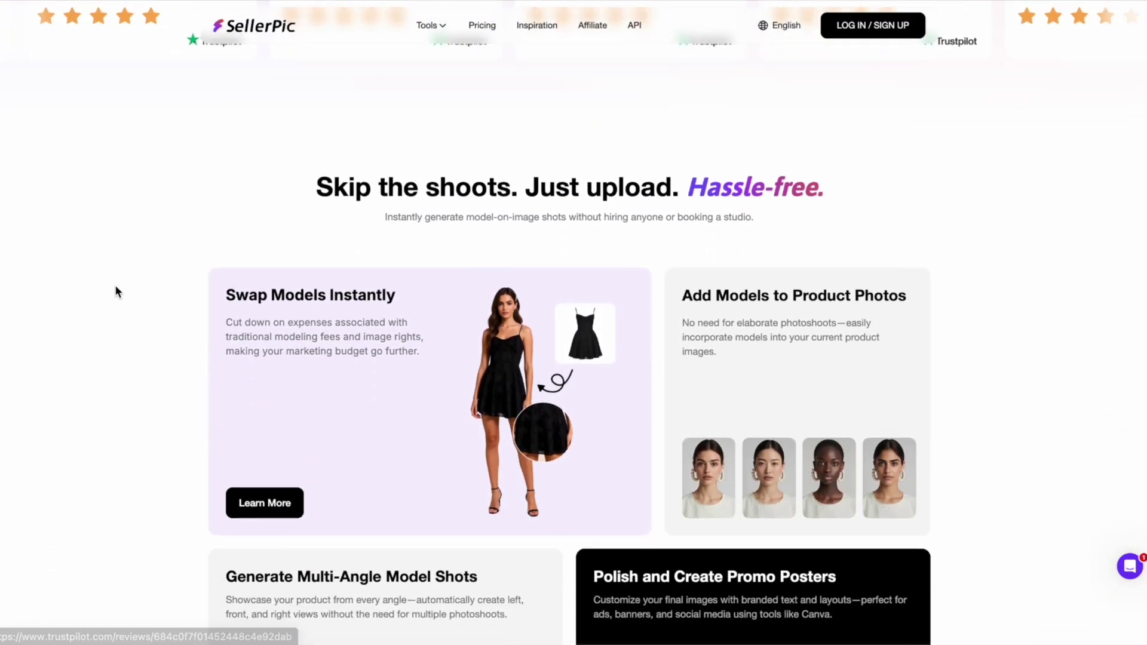